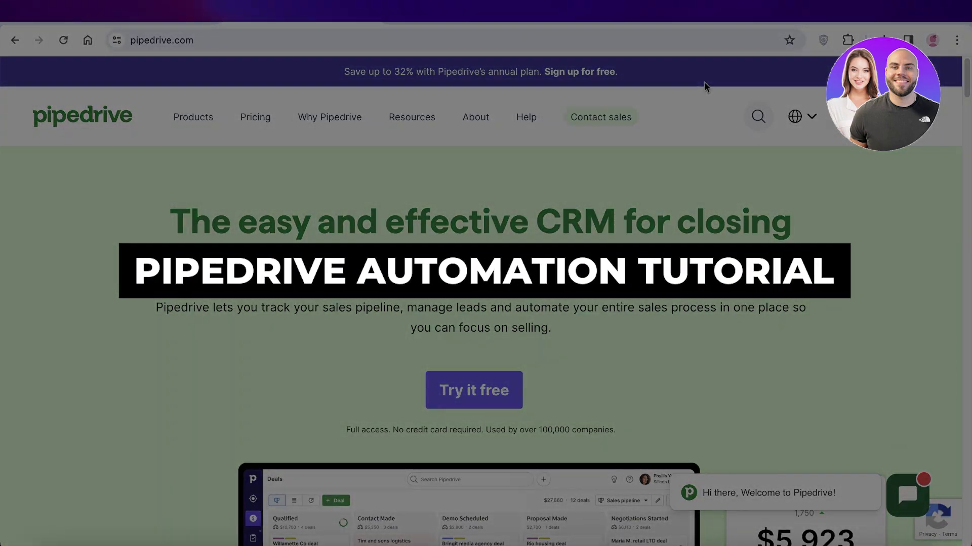
Start a Pipedrive free trial sign-up and enter the work email address.
scroll(705, 96, down, 15)
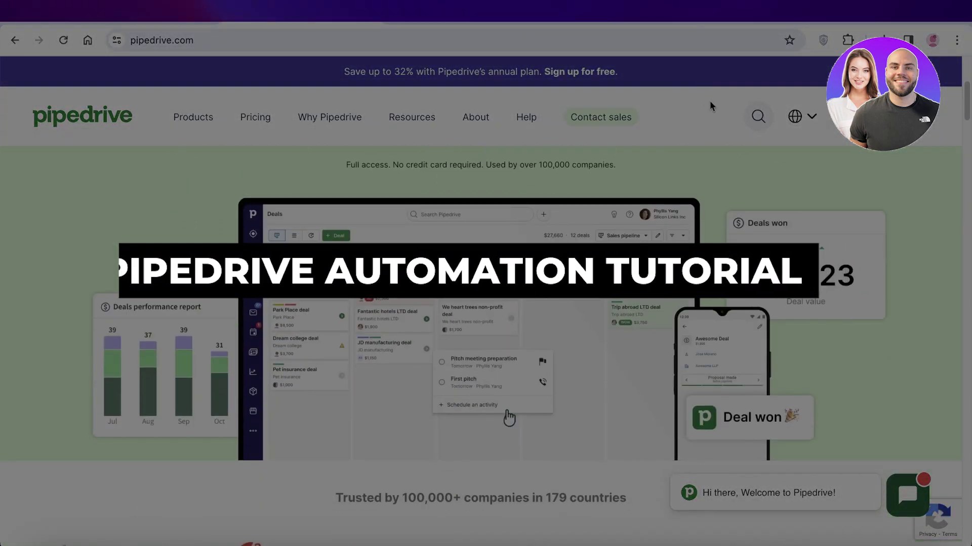
scroll(833, 207, down, 14)
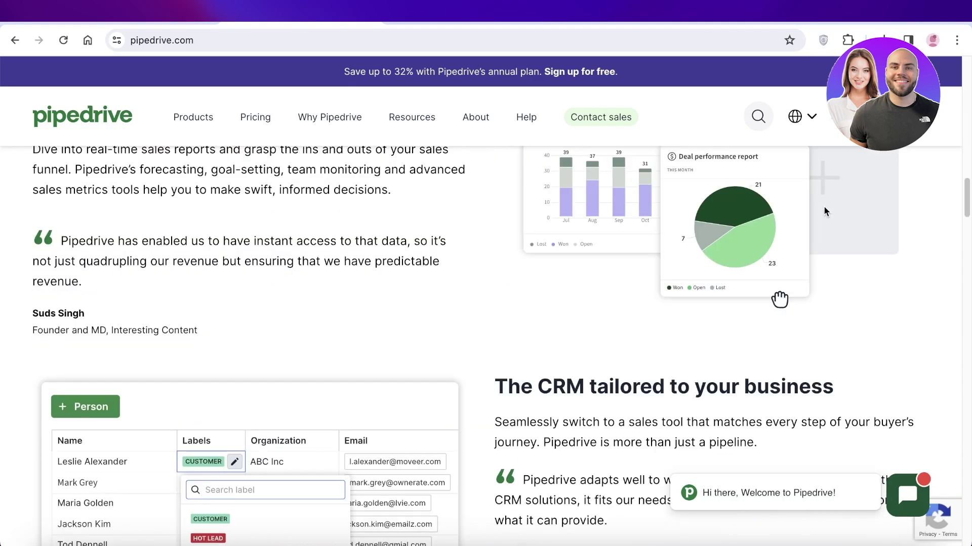
scroll(820, 207, down, 7)
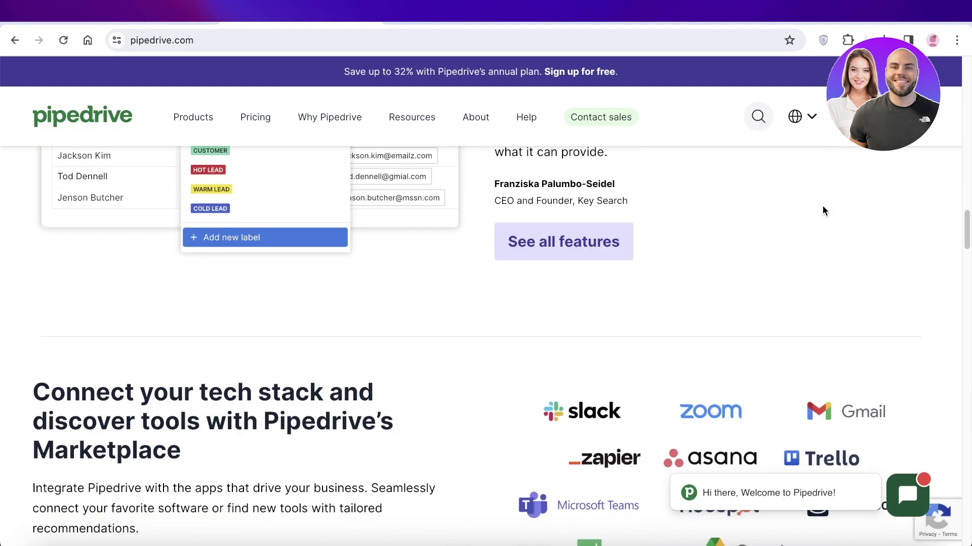
scroll(822, 212, down, 11)
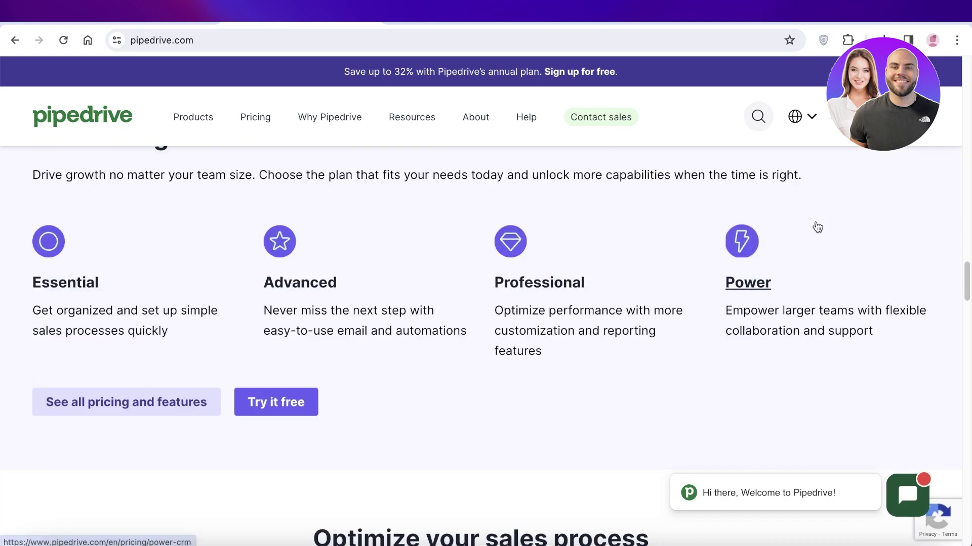
scroll(817, 228, down, 20)
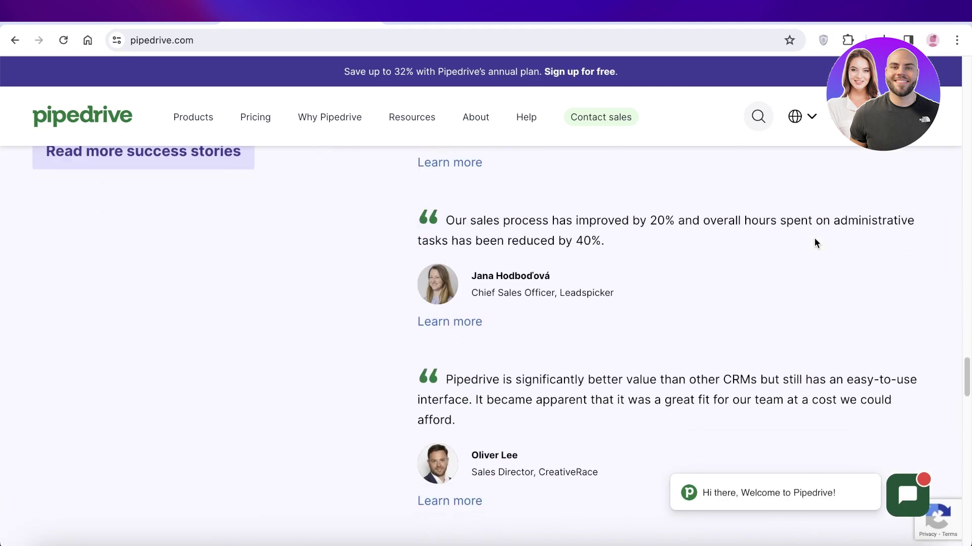
scroll(815, 242, down, 12)
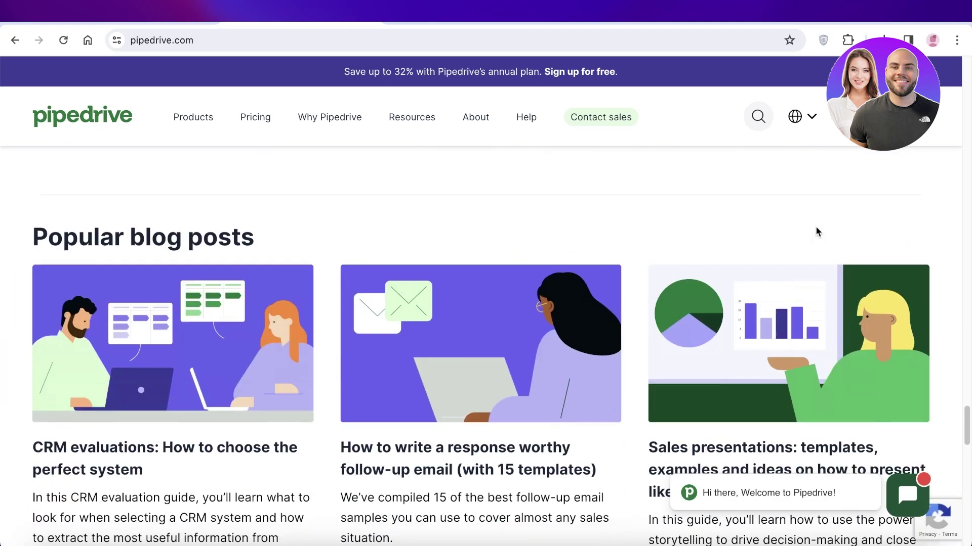
scroll(816, 231, down, 13)
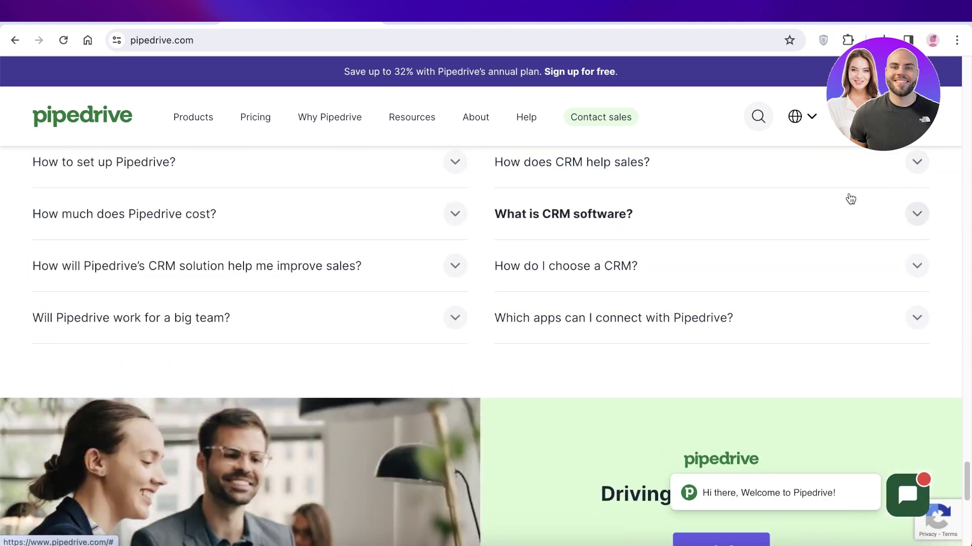
scroll(633, 228, up, 15)
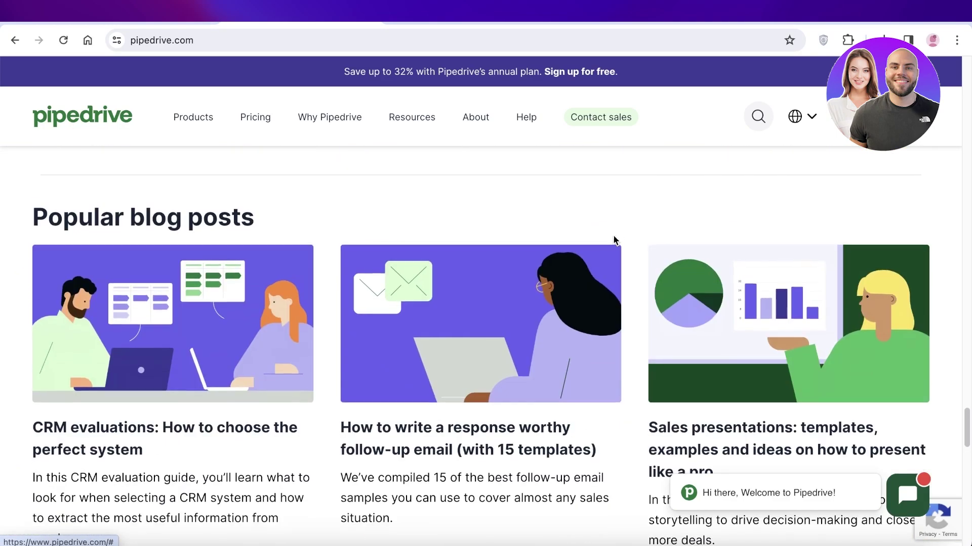
scroll(621, 240, up, 10)
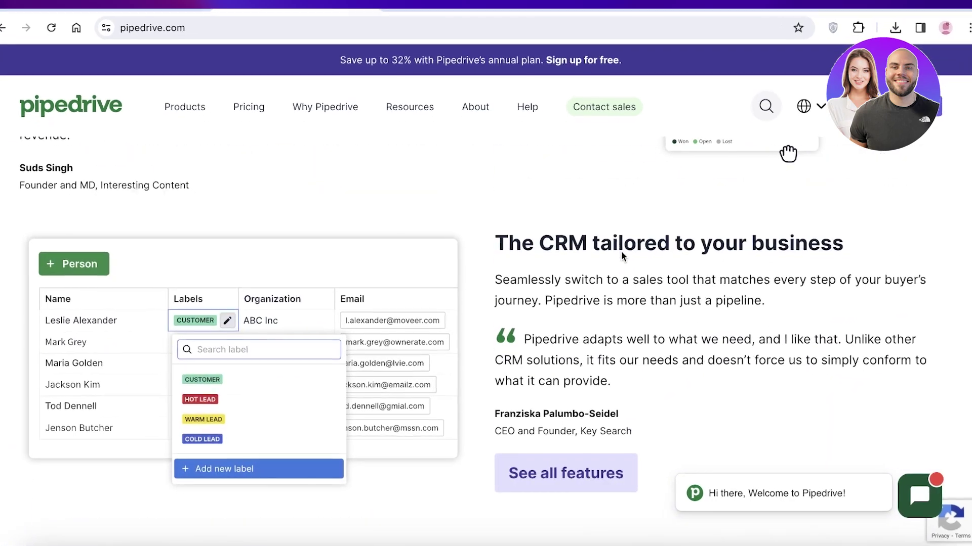
scroll(627, 254, up, 15)
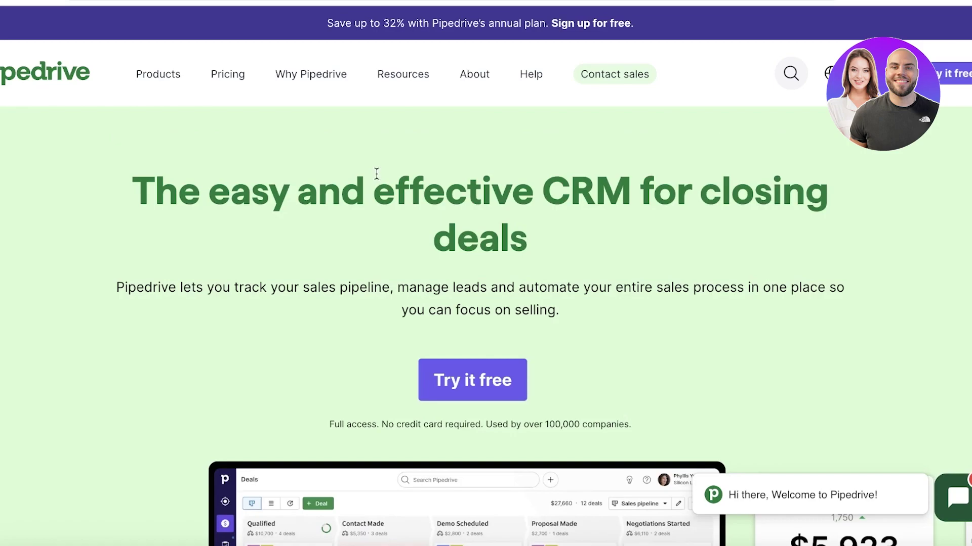
click(967, 81)
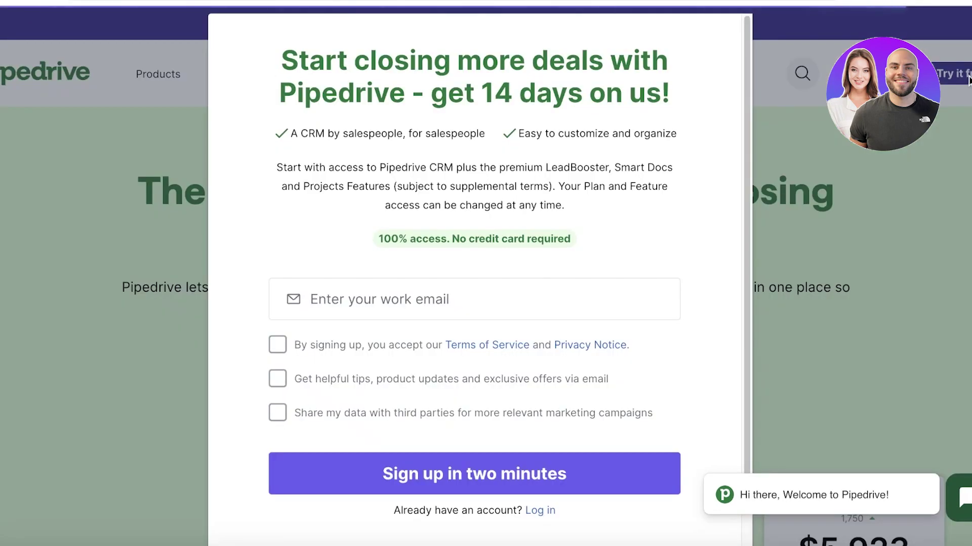
click(409, 312)
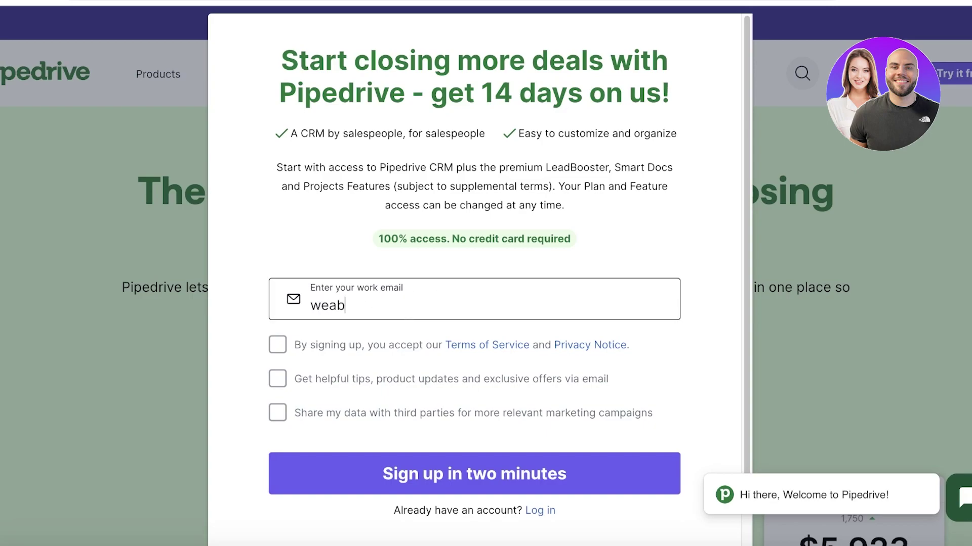
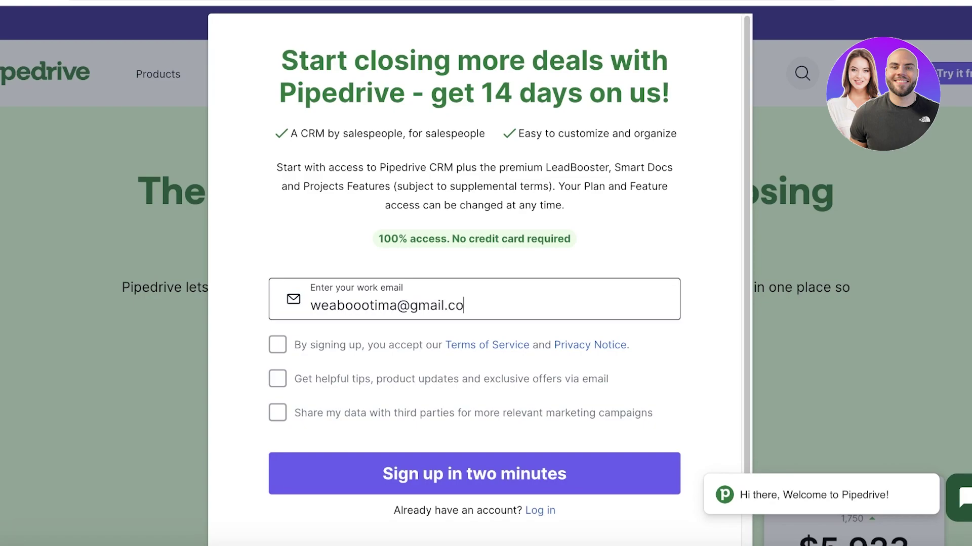
Accept the terms, opt in to tips and marketing data sharing, and submit the sign-up.
click(319, 349)
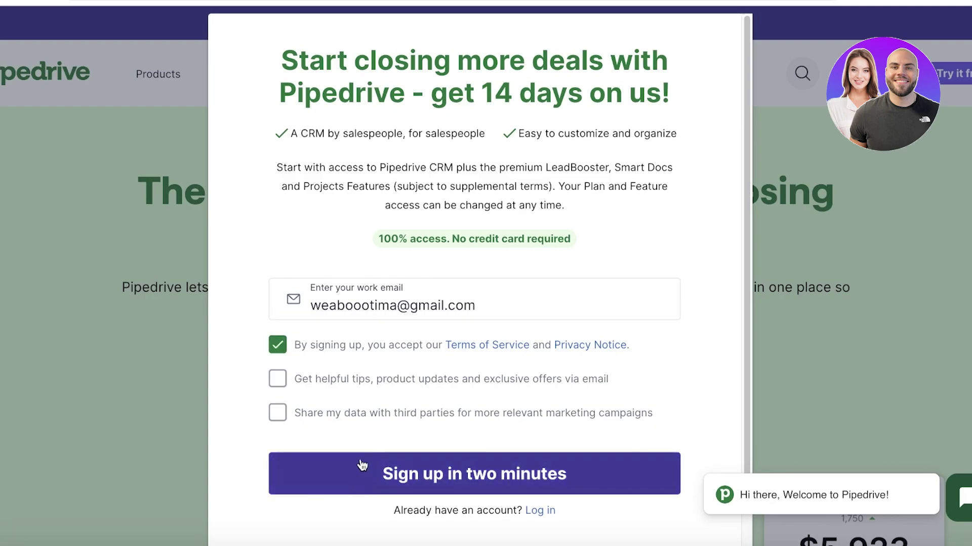
click(338, 418)
click(346, 379)
click(370, 454)
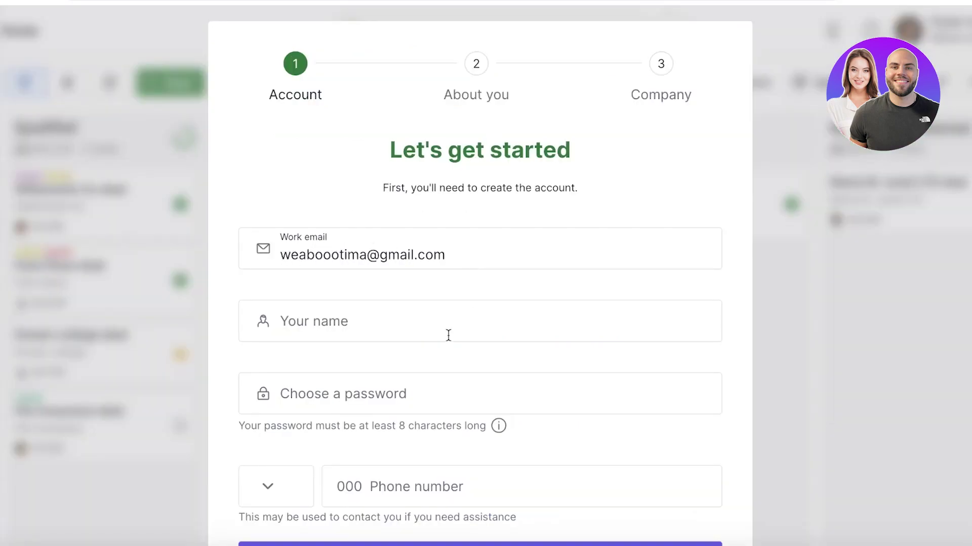
Fill in the full name, account password and phone number, and browse the country calling codes.
scroll(443, 331, down, 2)
click(388, 222)
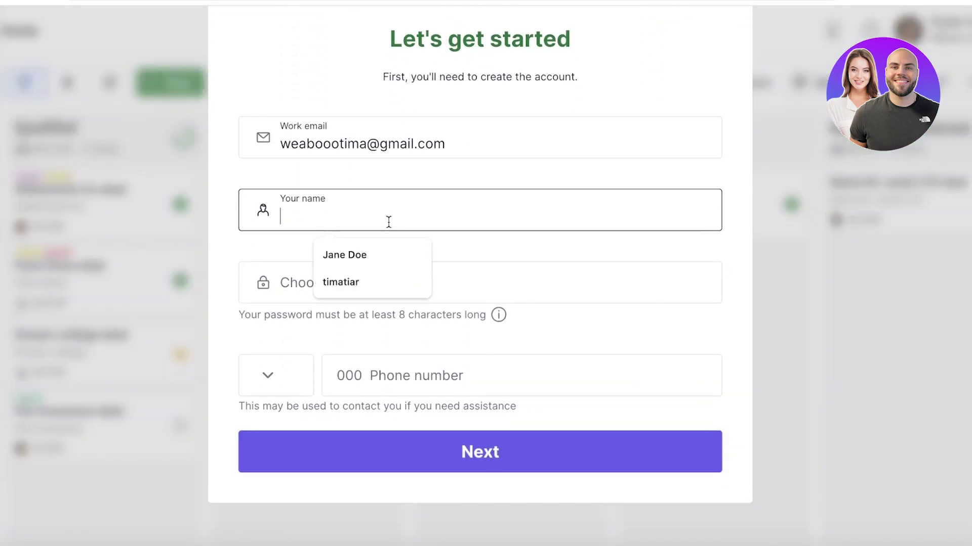
click(359, 256)
click(358, 262)
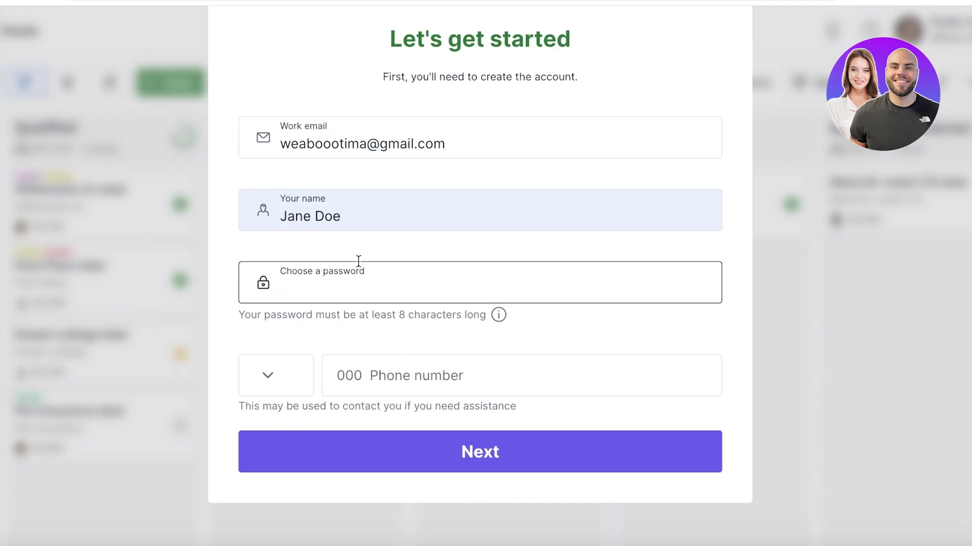
text(a)
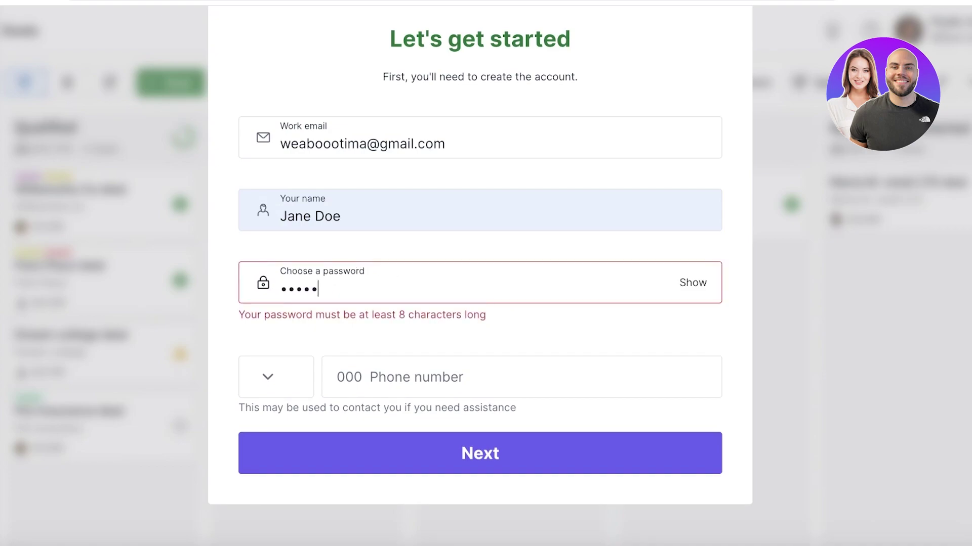
text(aaa)
click(370, 365)
text(1111)
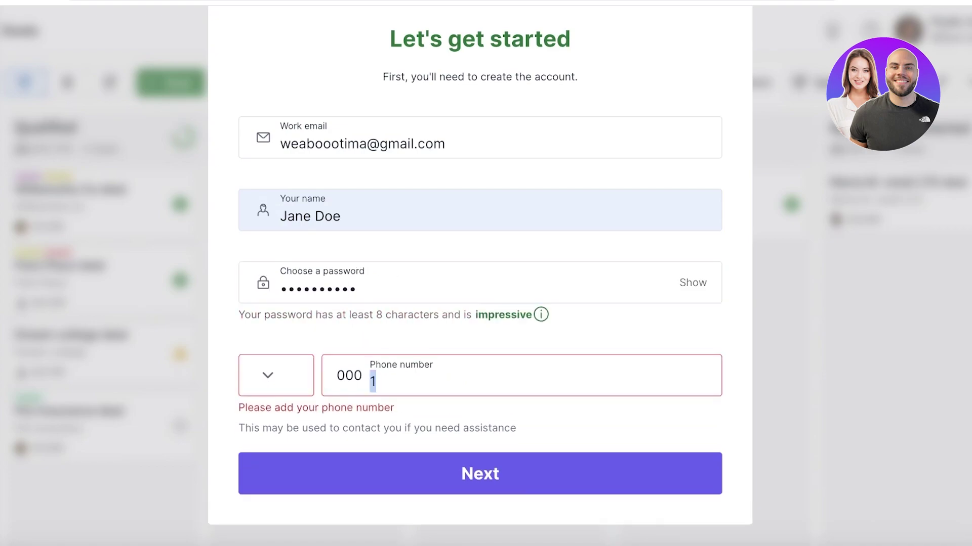
double_click(388, 380)
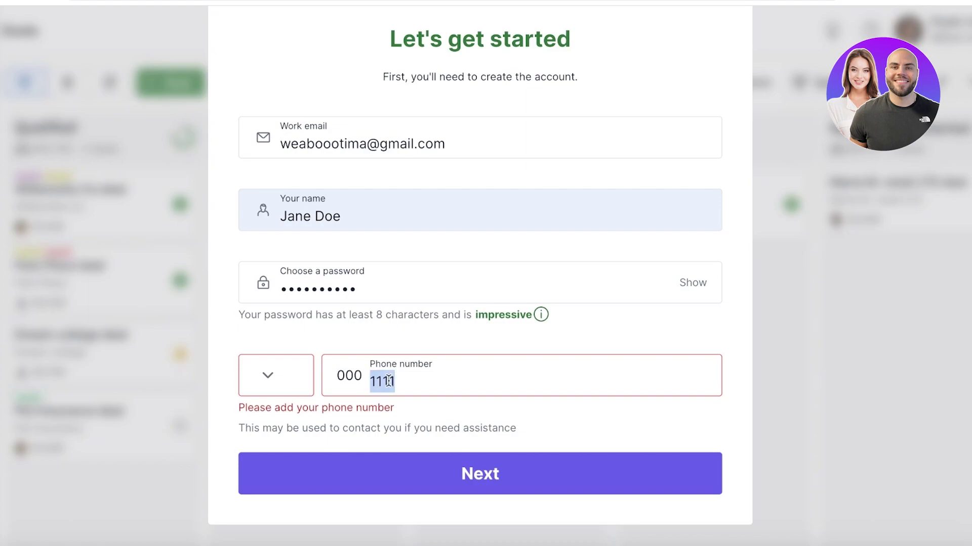
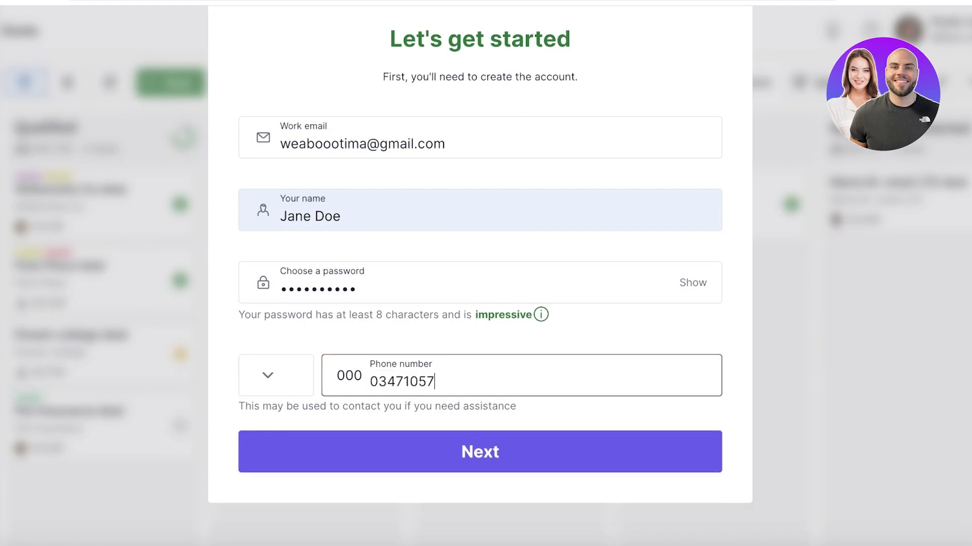
click(296, 390)
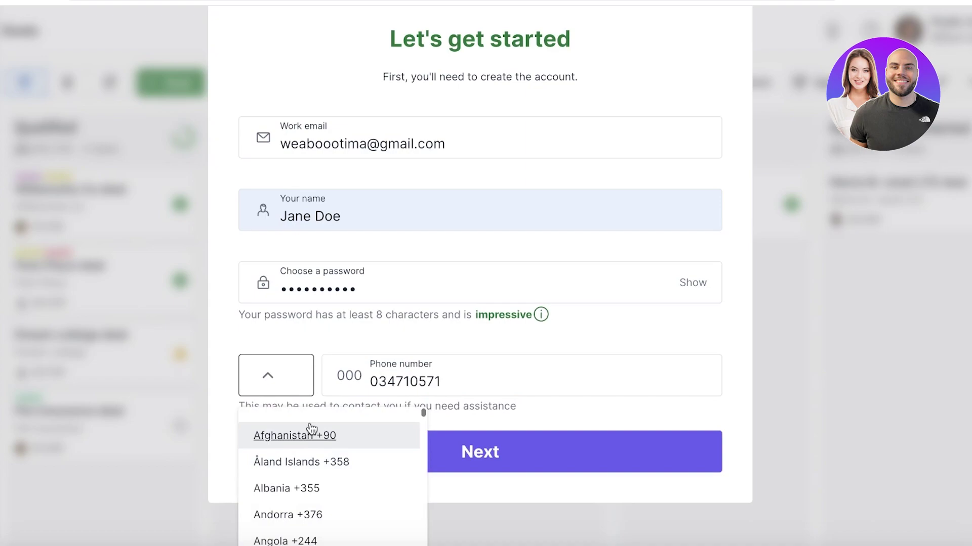
scroll(309, 436, down, 5)
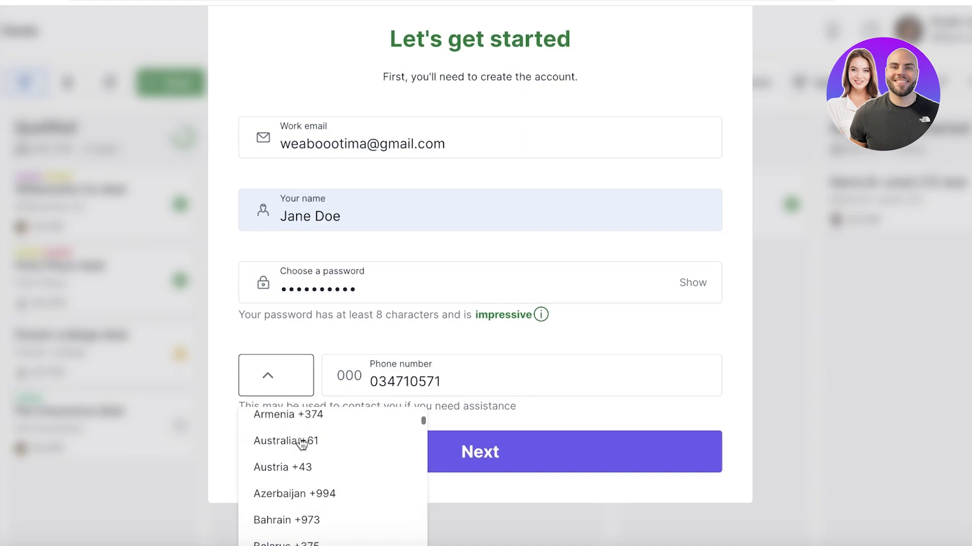
scroll(302, 445, down, 15)
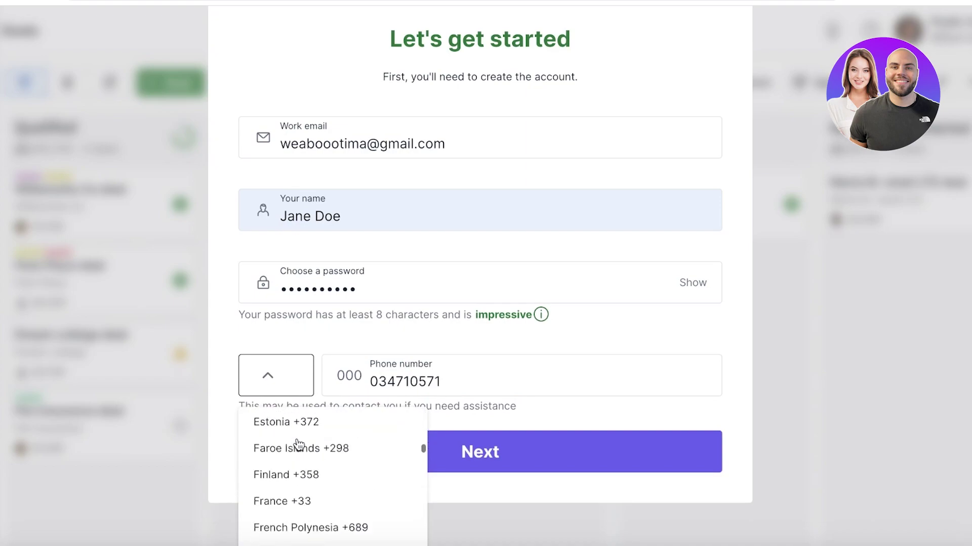
Pick the +689 country code, then answer About you: VP/CEO, no prior sales tools, goal 'Set goals and track progress'.
click(299, 441)
click(445, 446)
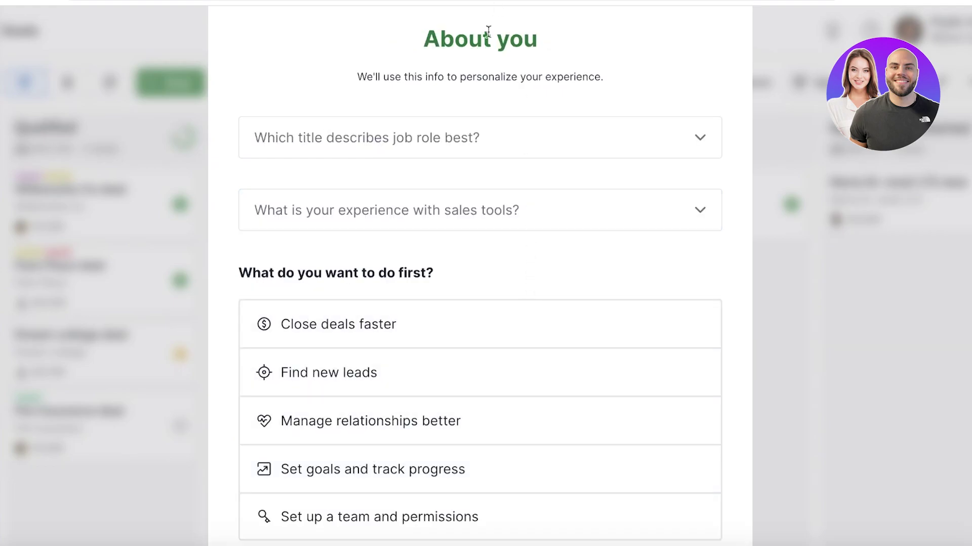
click(458, 138)
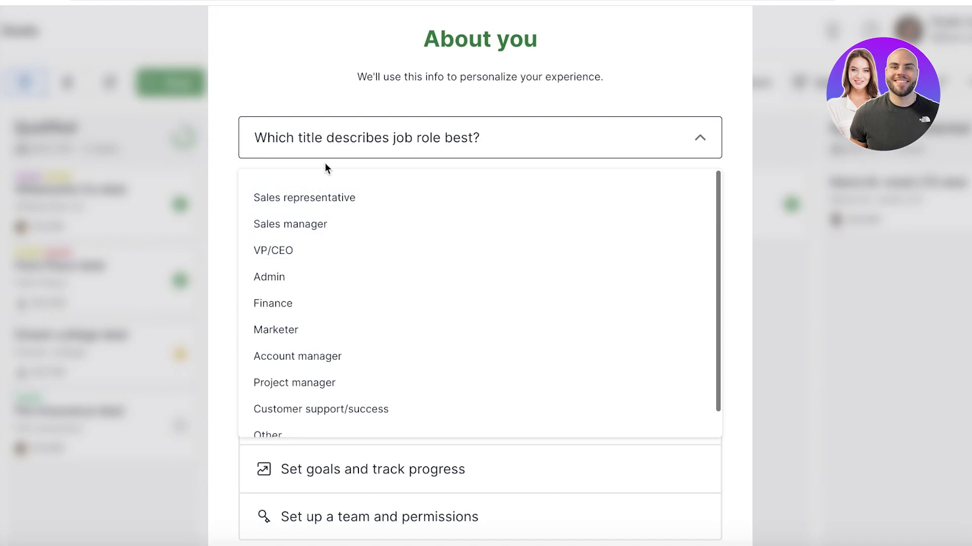
scroll(284, 243, down, 1)
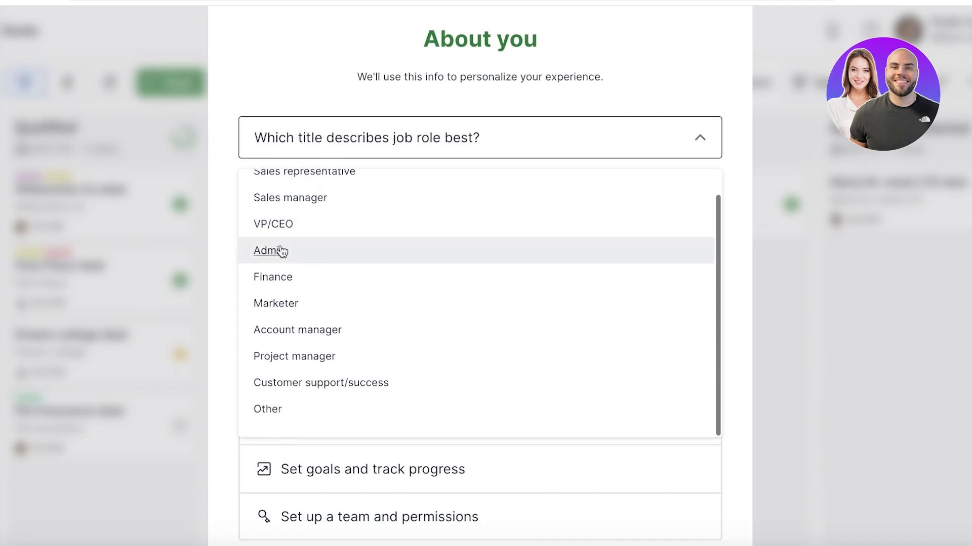
click(282, 230)
click(303, 220)
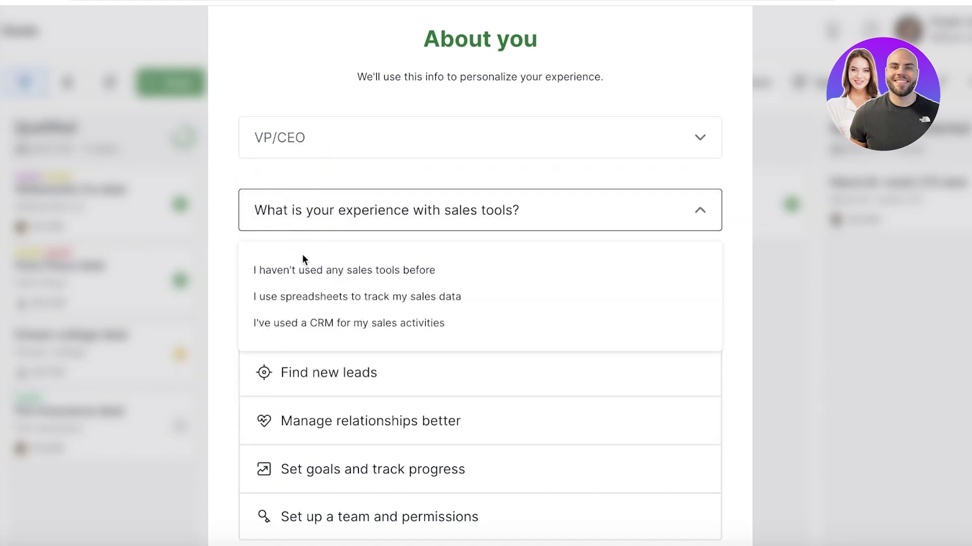
click(295, 269)
scroll(638, 314, down, 2)
click(418, 501)
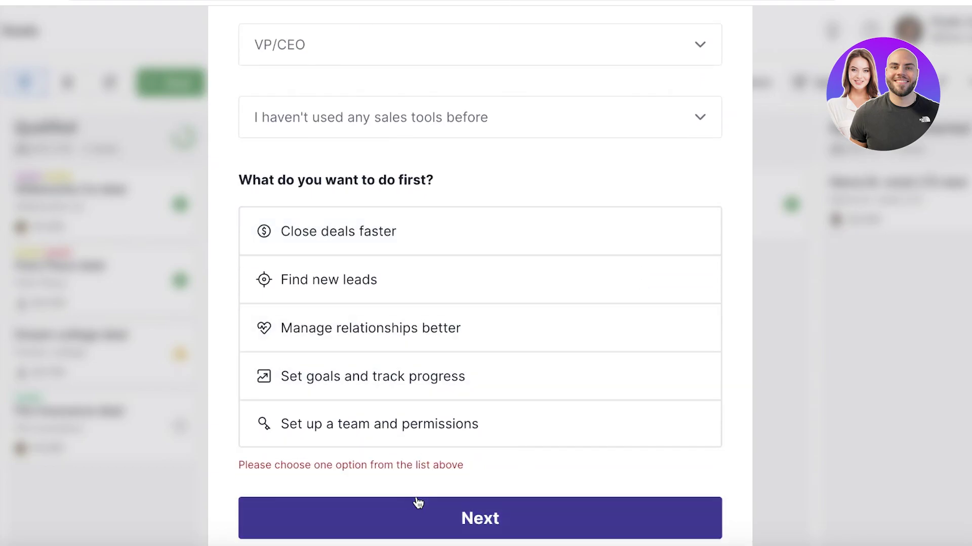
click(372, 377)
click(367, 481)
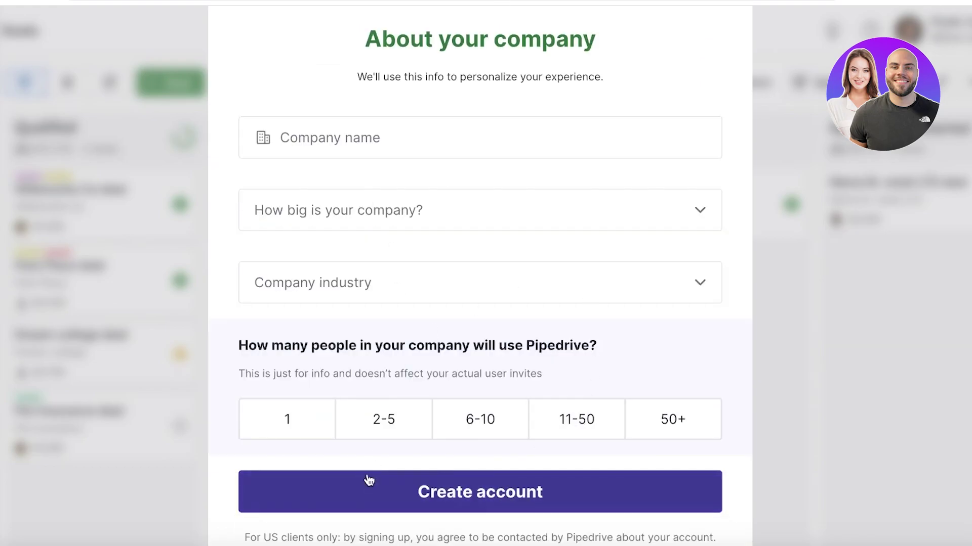
Enter company Meraki with size 1 and industry Other, and create the account.
click(367, 480)
scroll(371, 221, up, 4)
click(362, 238)
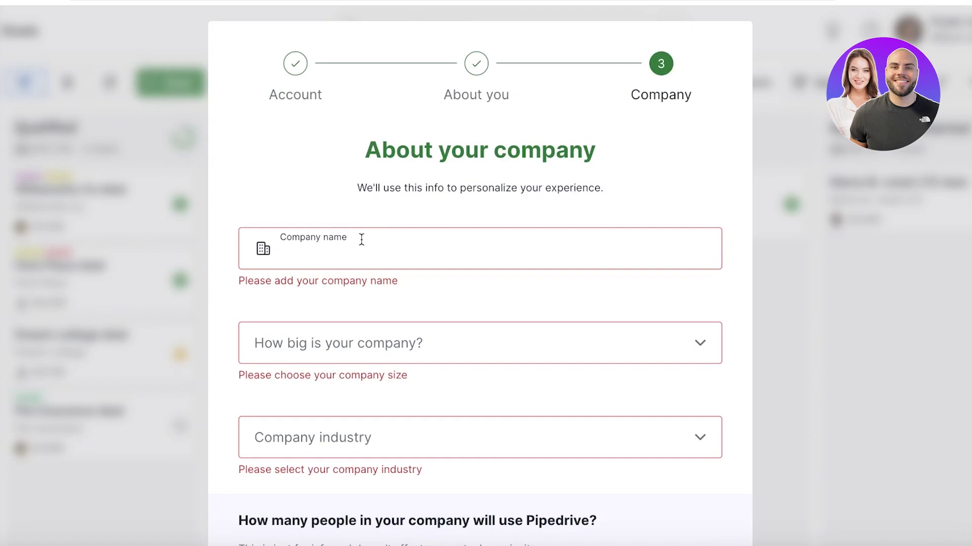
text(Meraki)
click(375, 304)
click(375, 314)
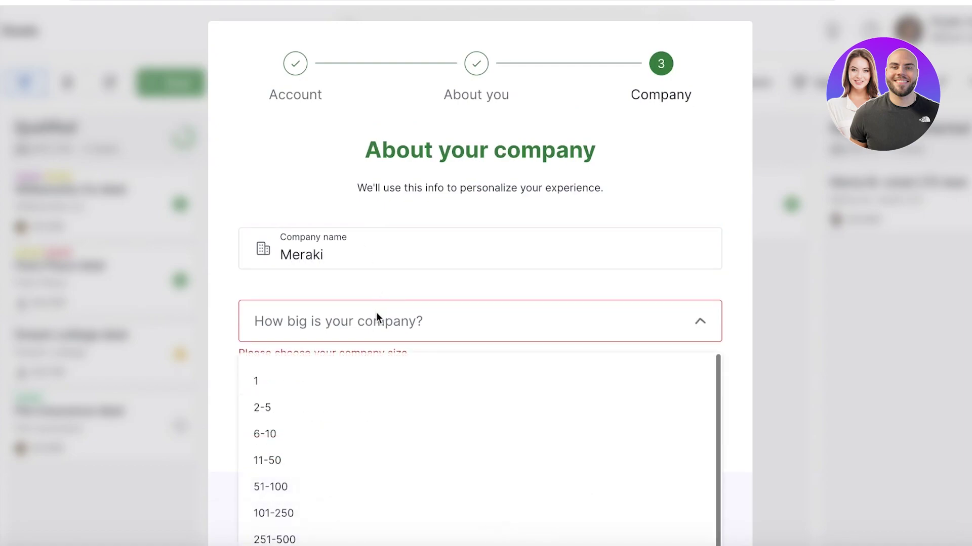
click(319, 390)
click(329, 401)
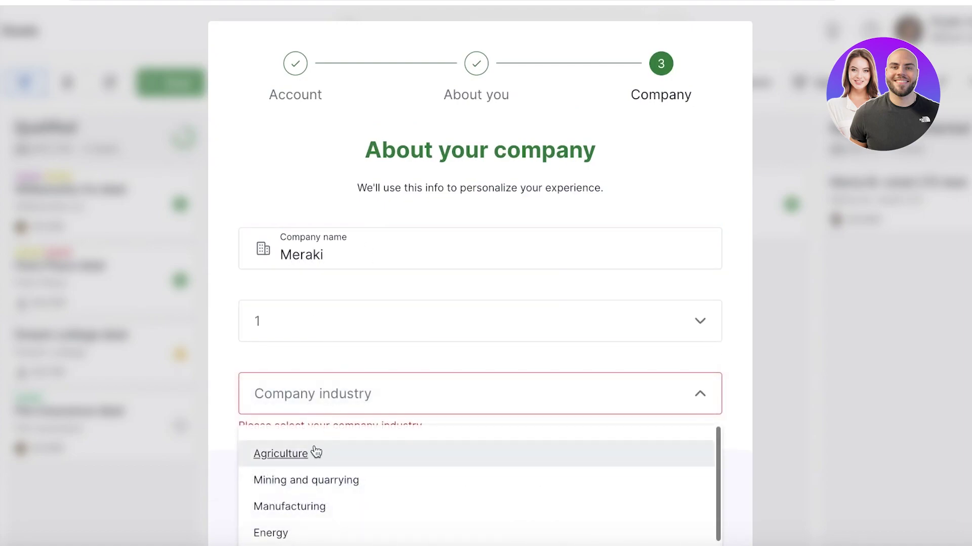
scroll(316, 453, down, 5)
scroll(288, 513, down, 3)
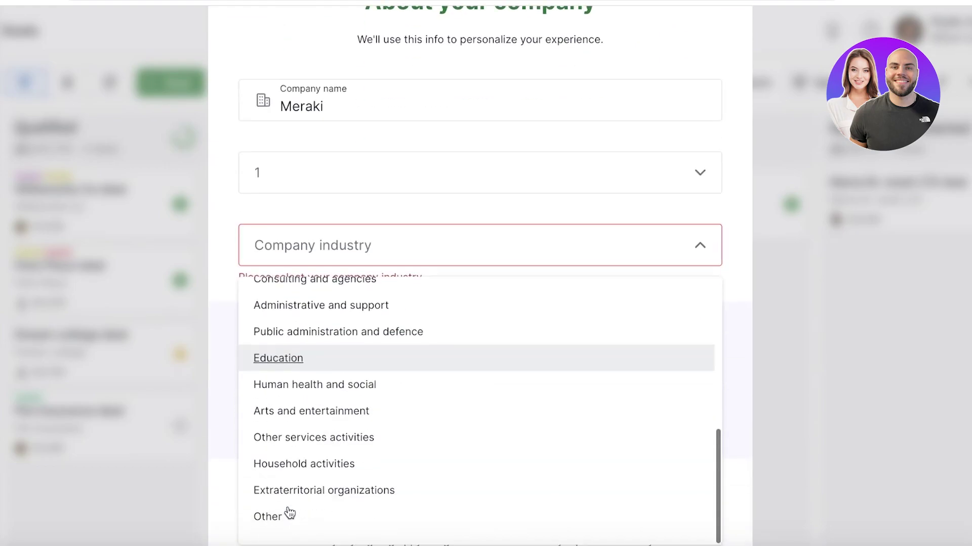
click(275, 517)
click(314, 380)
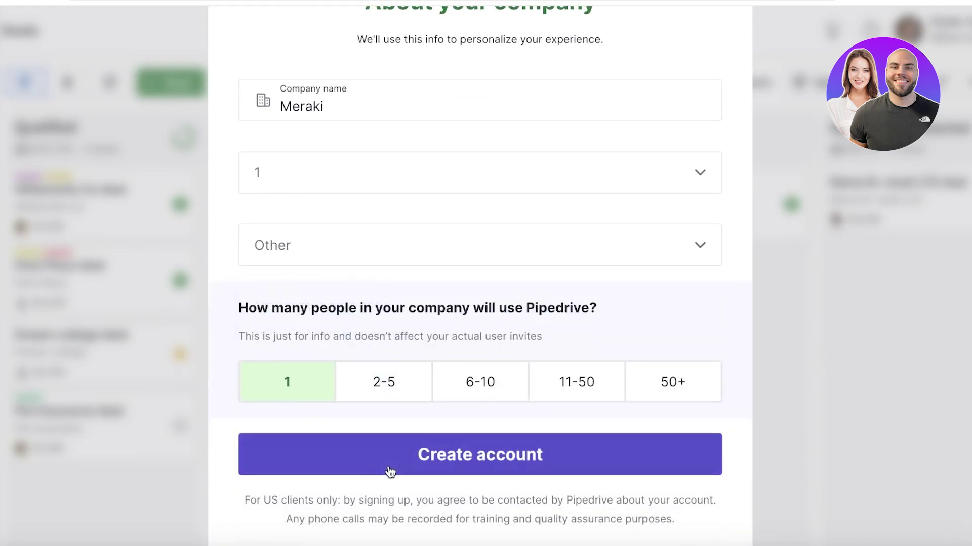
click(390, 468)
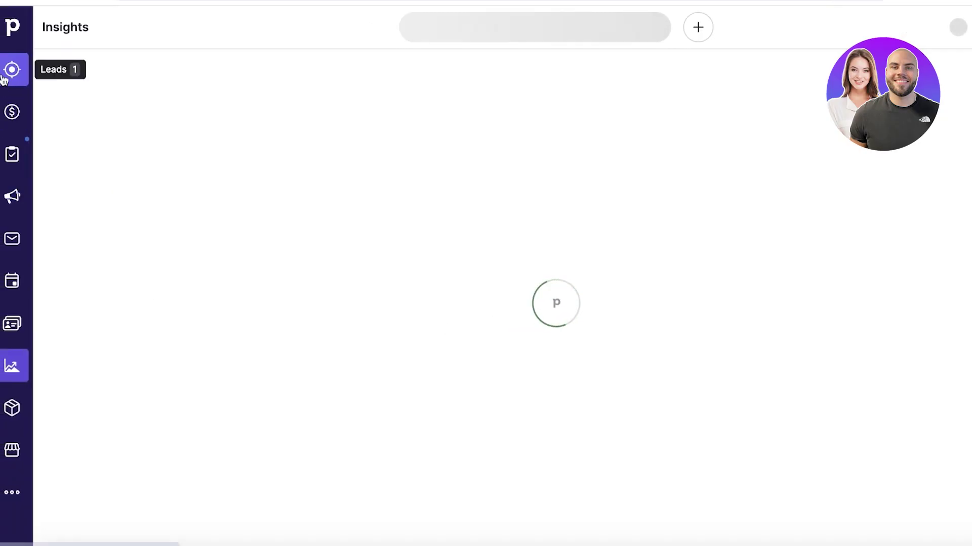
Visit Leads, close the welcome message, and show the More tools list from the Insights dashboard.
click(12, 70)
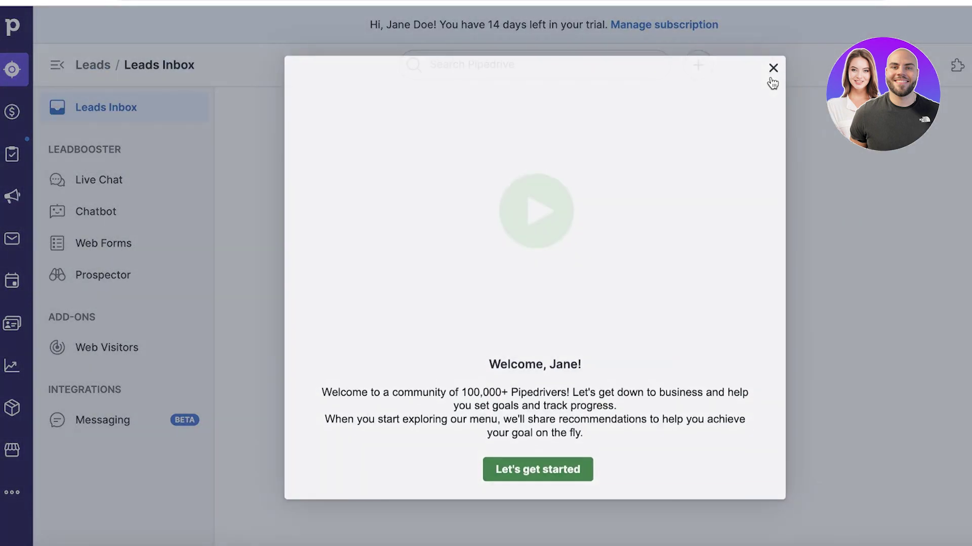
click(773, 70)
click(12, 365)
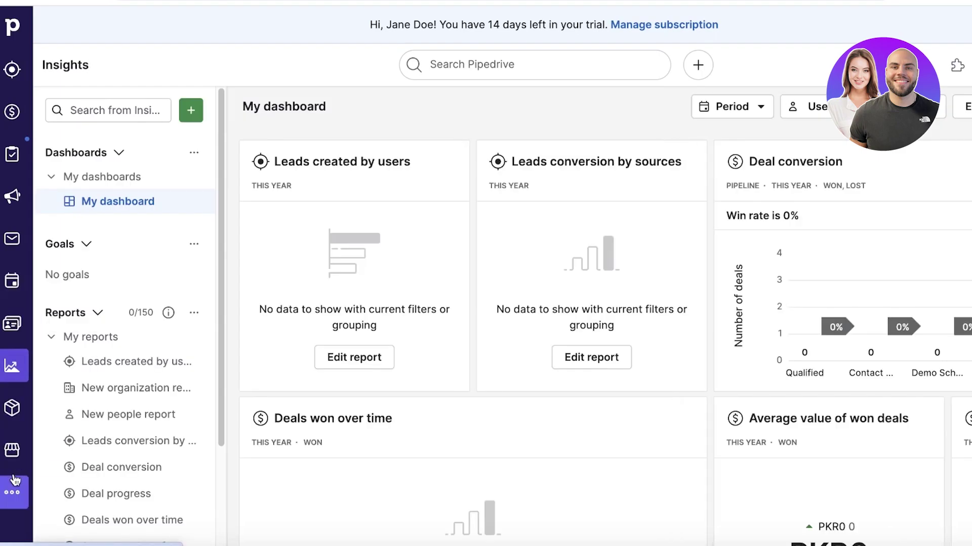
click(12, 492)
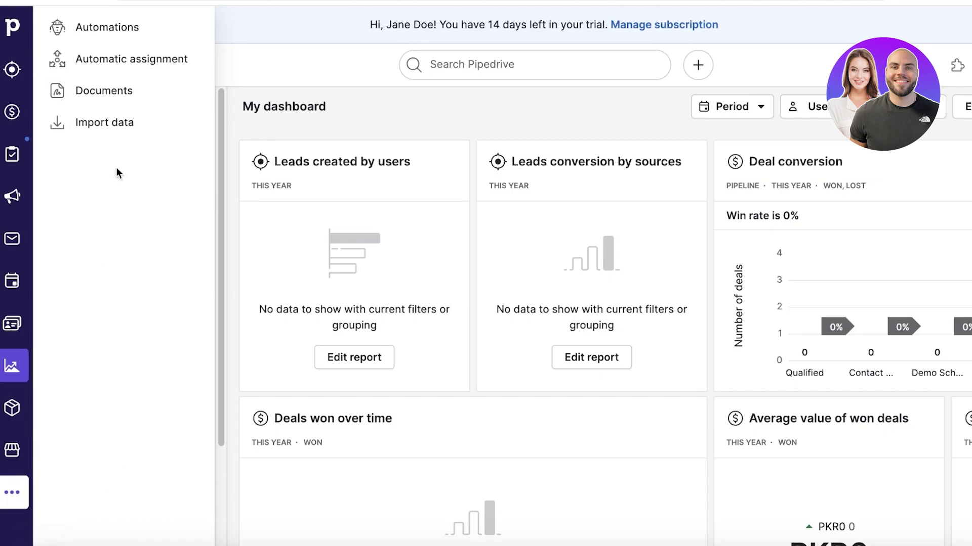
Go to the Automatic assignment page and close the 'Here are suggestions' popup.
click(125, 65)
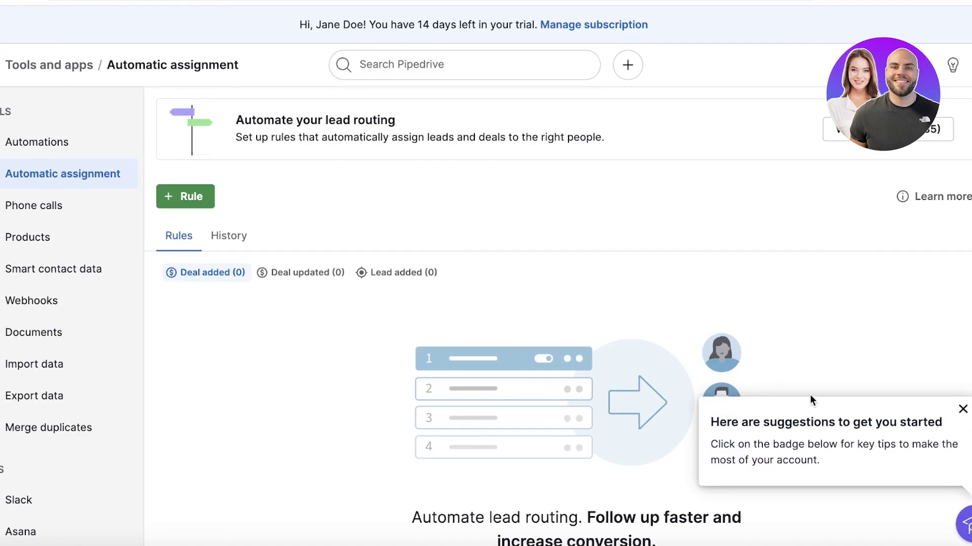
click(961, 408)
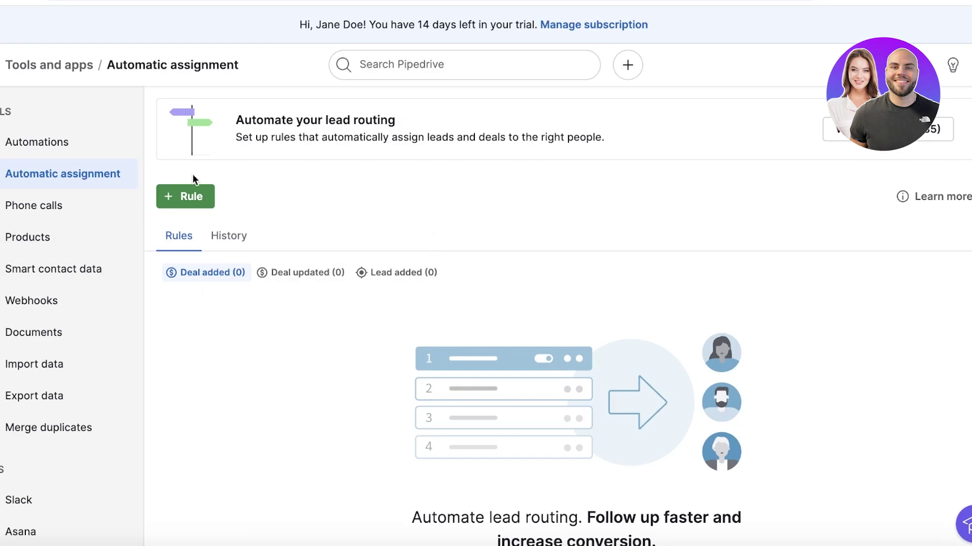
Start a new assignment rule for leads, triggered when a lead is added.
click(195, 190)
click(336, 133)
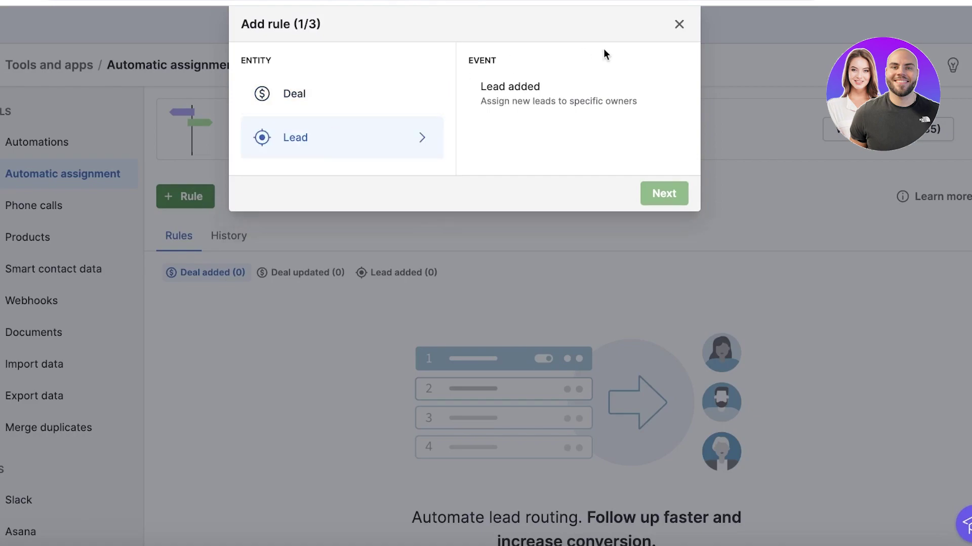
click(499, 96)
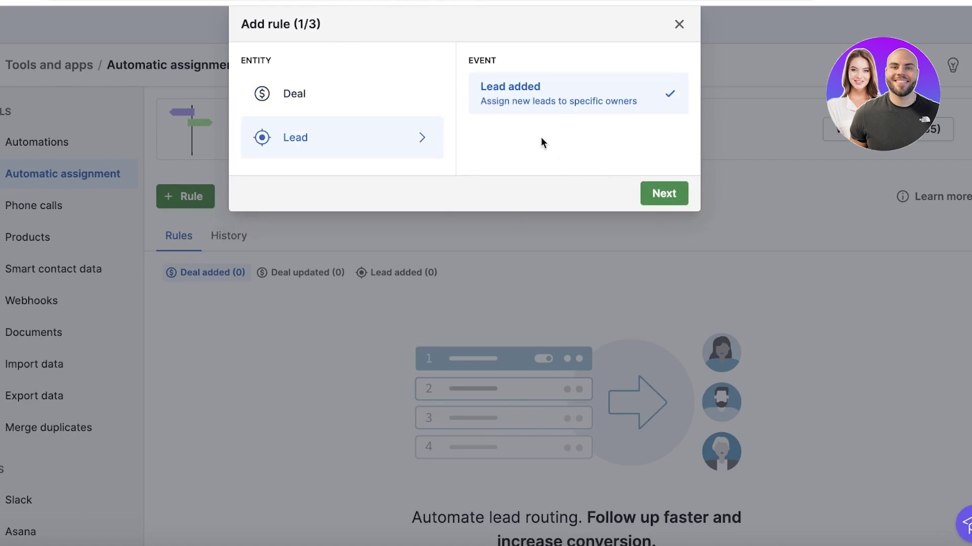
click(660, 194)
Set the rule condition to the Lead field with operator 'is not empty'.
click(459, 114)
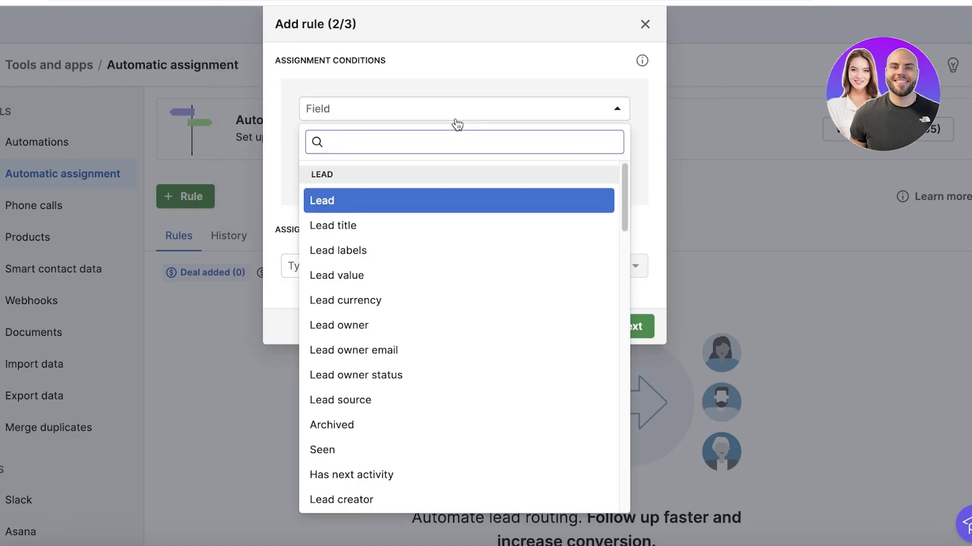
click(391, 206)
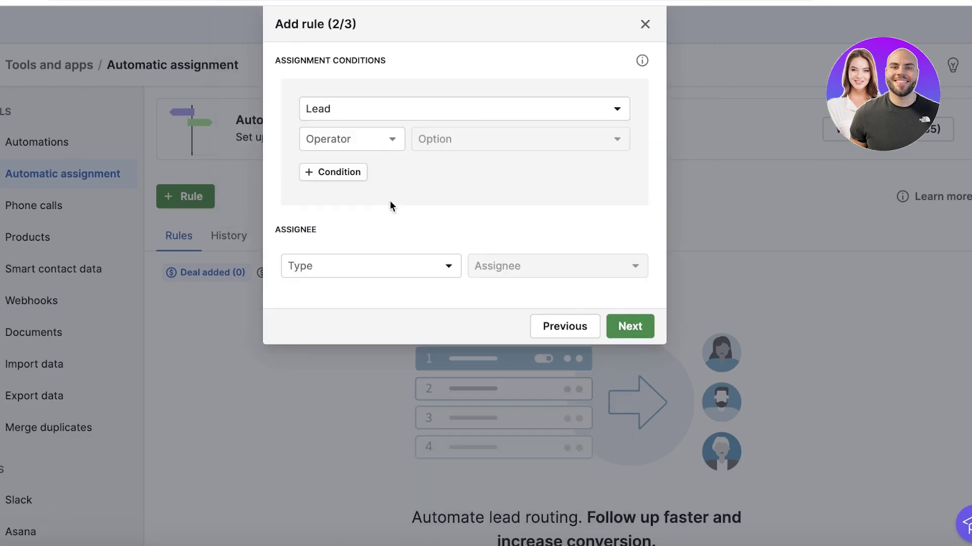
click(390, 107)
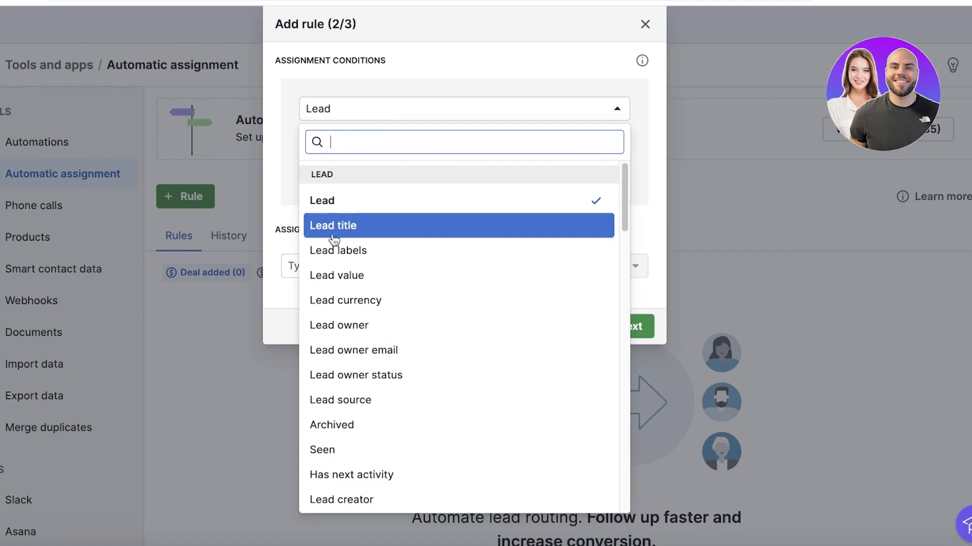
click(397, 95)
click(380, 139)
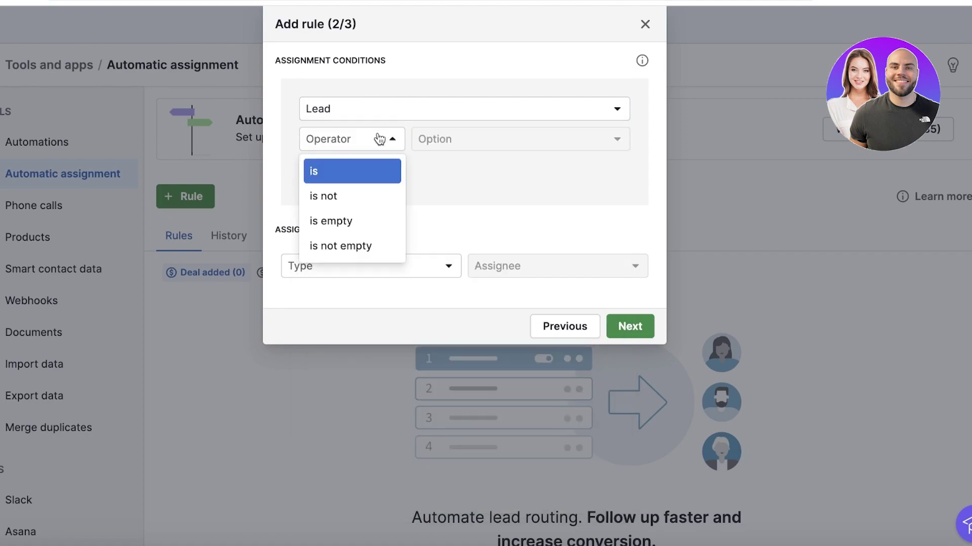
click(451, 132)
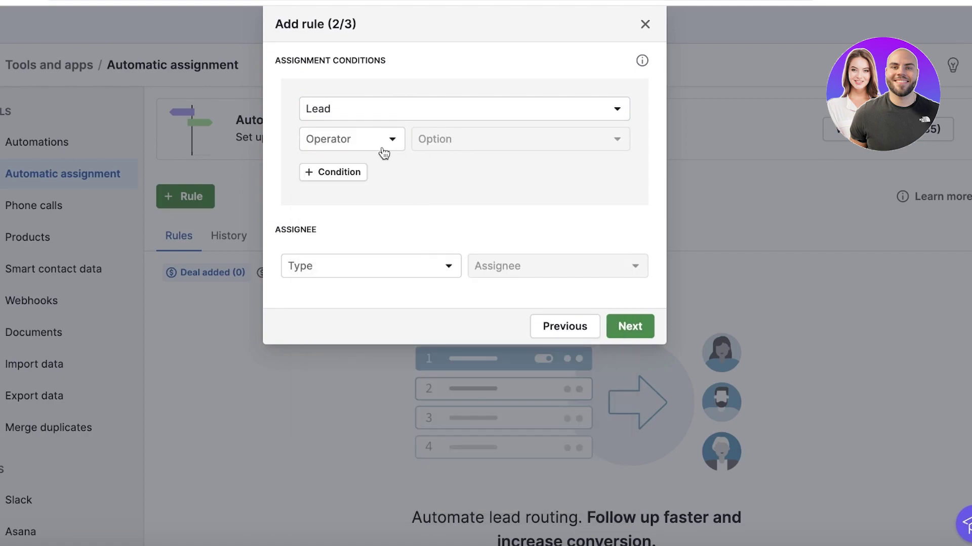
click(467, 148)
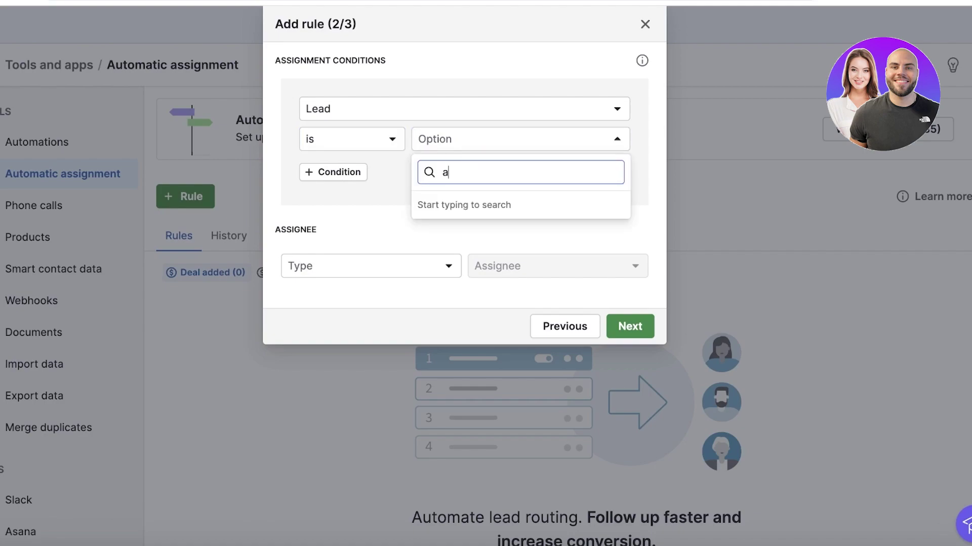
text(New)
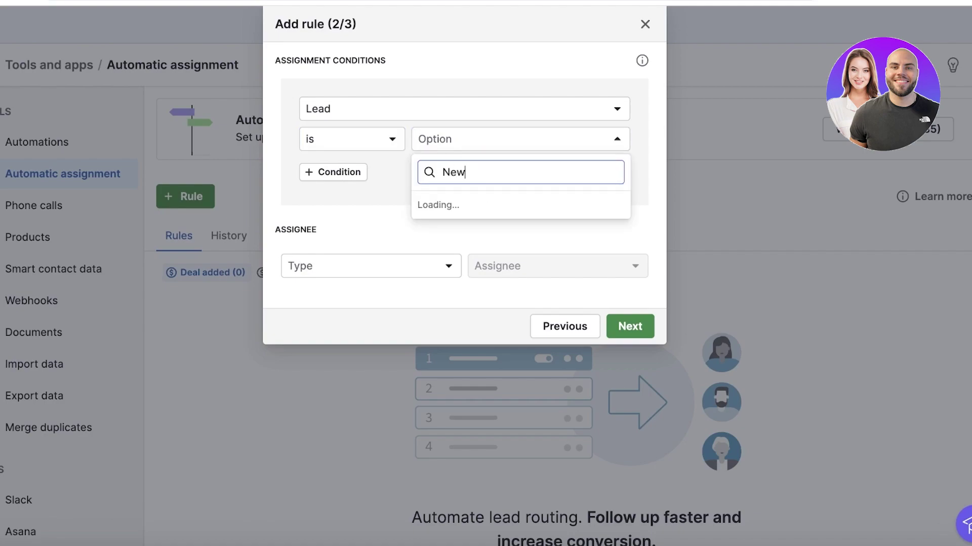
key(ctrl+a)
click(471, 152)
click(472, 152)
key(ctrl+a)
text(A)
key(BackSpace)
text(Cre)
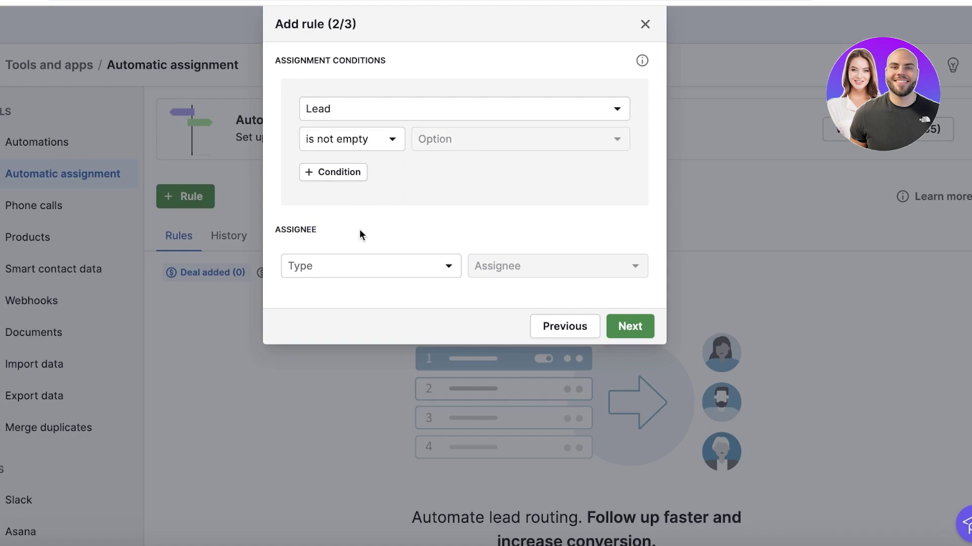
Assign the rule to an individual user (the account's own user) and continue.
click(367, 267)
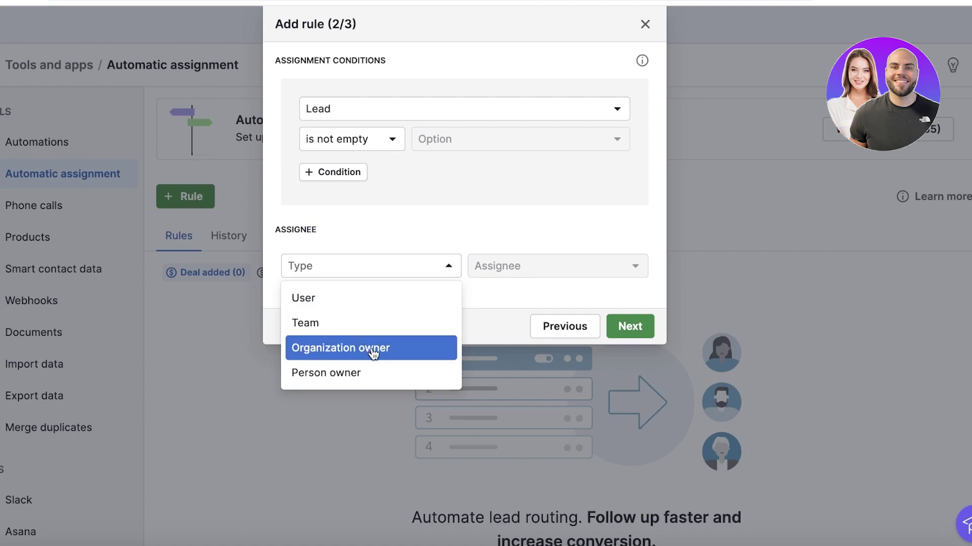
click(338, 324)
click(347, 275)
click(336, 300)
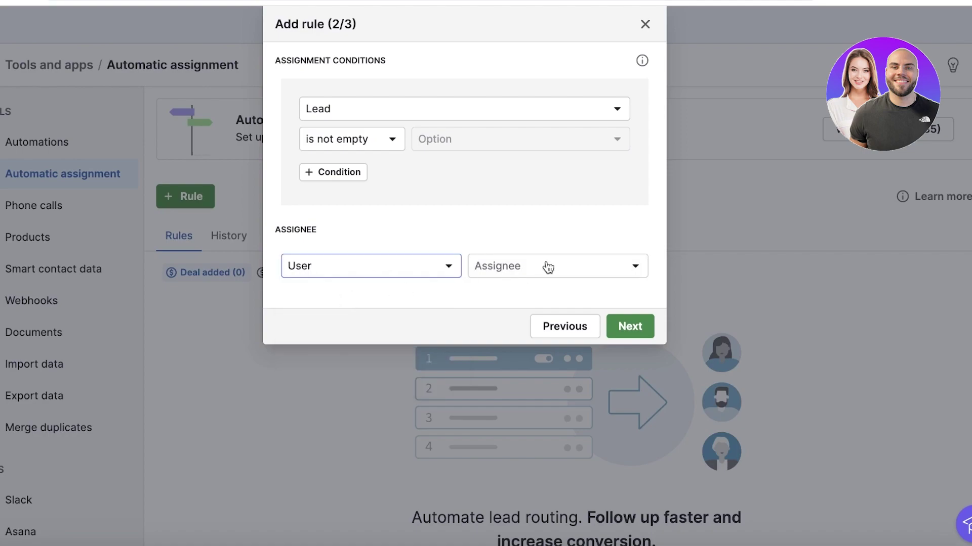
click(546, 266)
click(515, 332)
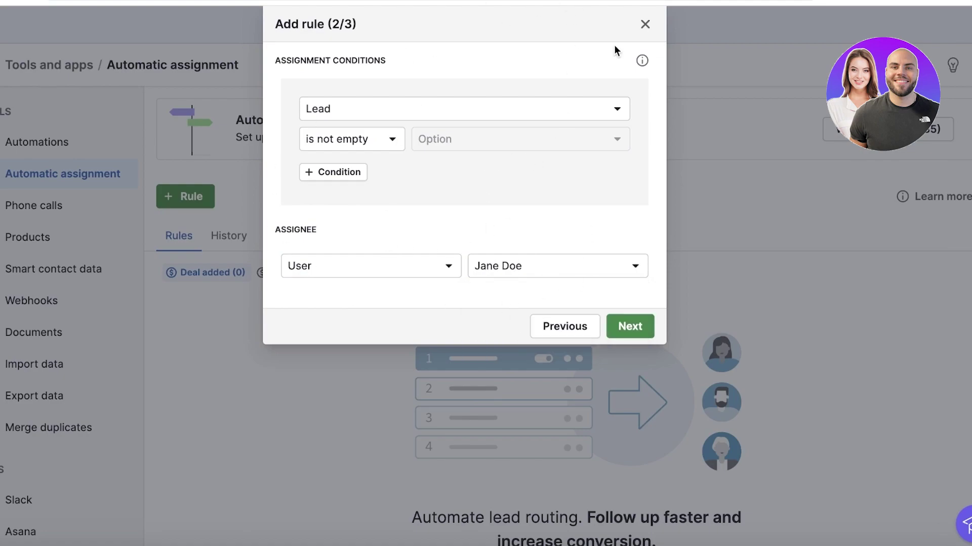
click(626, 322)
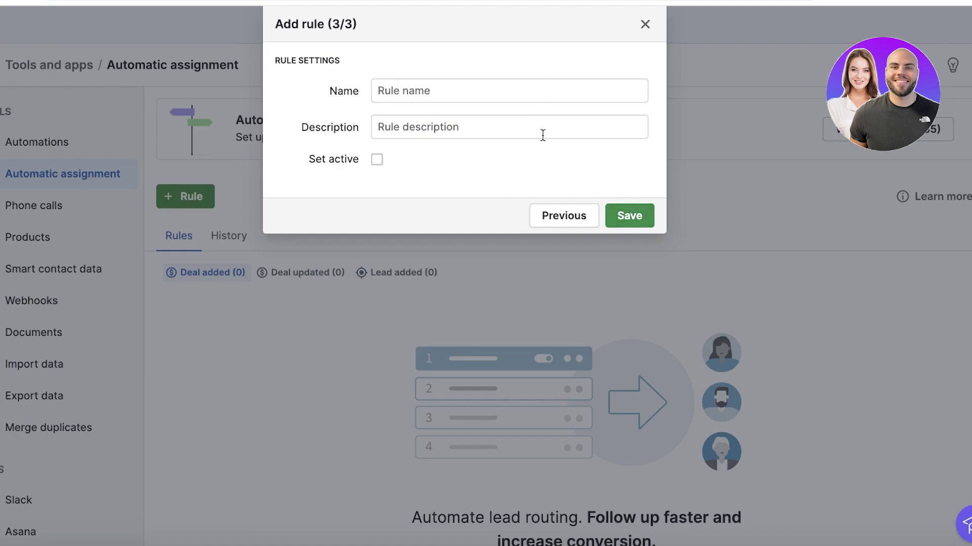
Save the rule as active 'Auto lead distribution', then check the Deal added (0) rules.
click(491, 90)
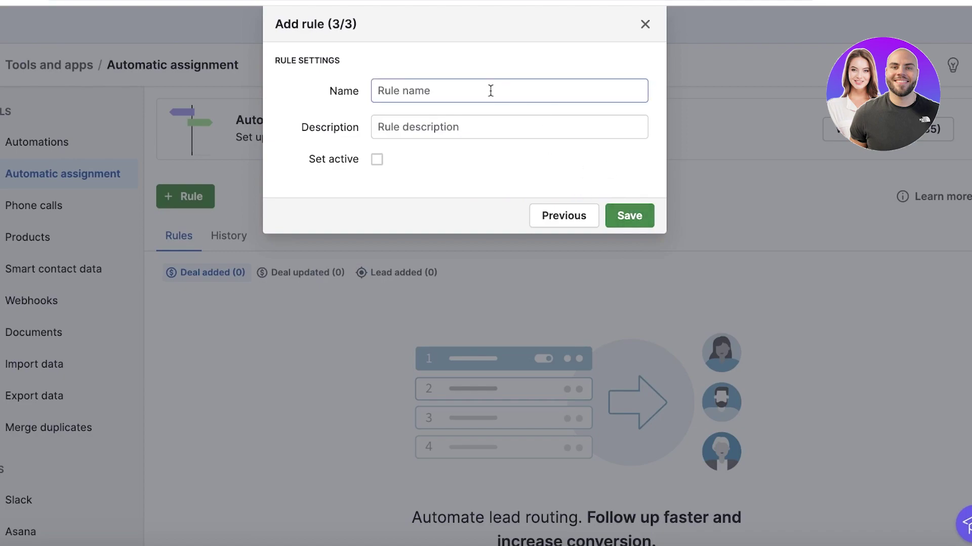
text(Auto lead distribution)
click(477, 126)
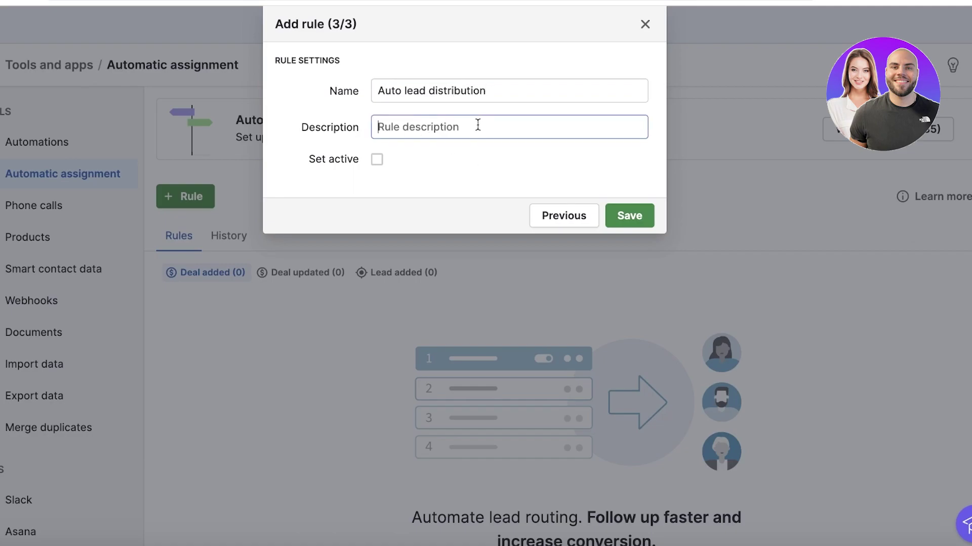
click(377, 160)
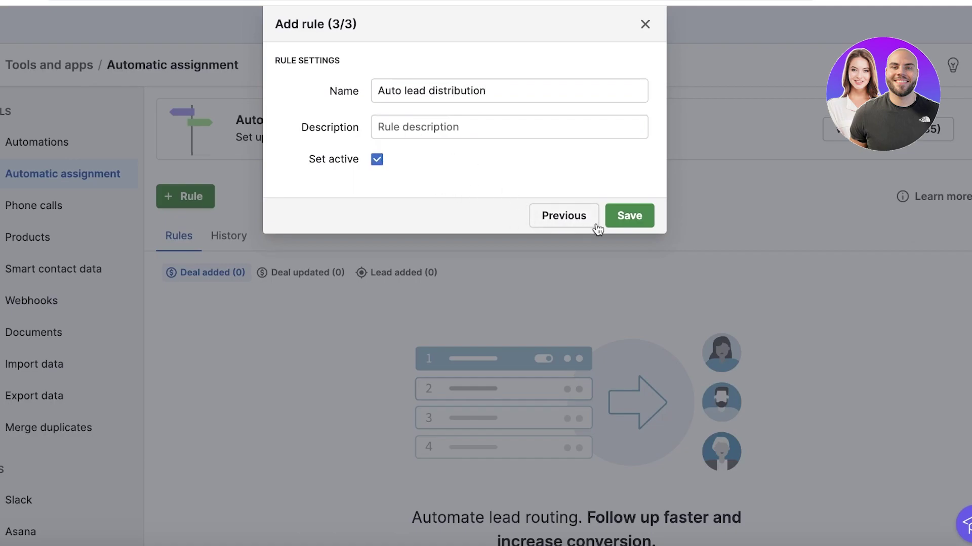
click(615, 218)
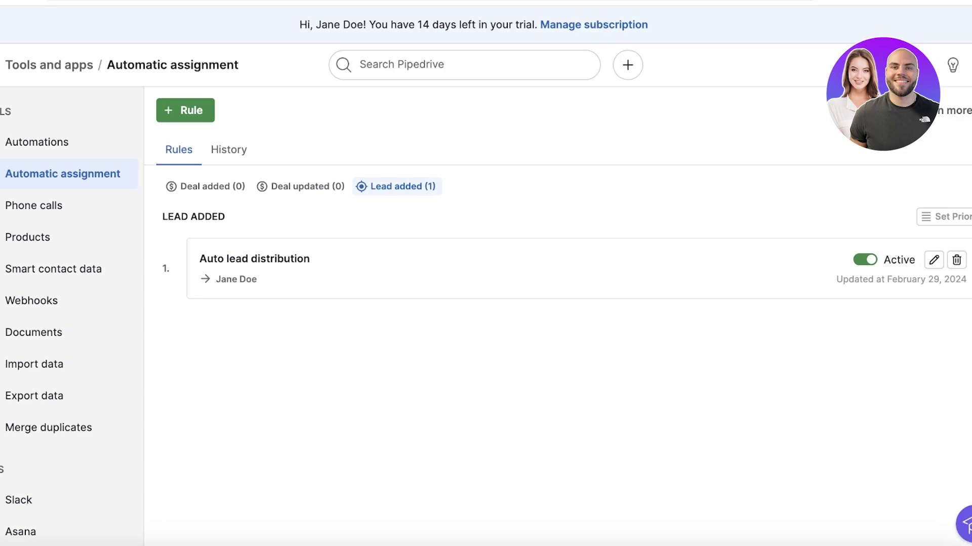
click(206, 192)
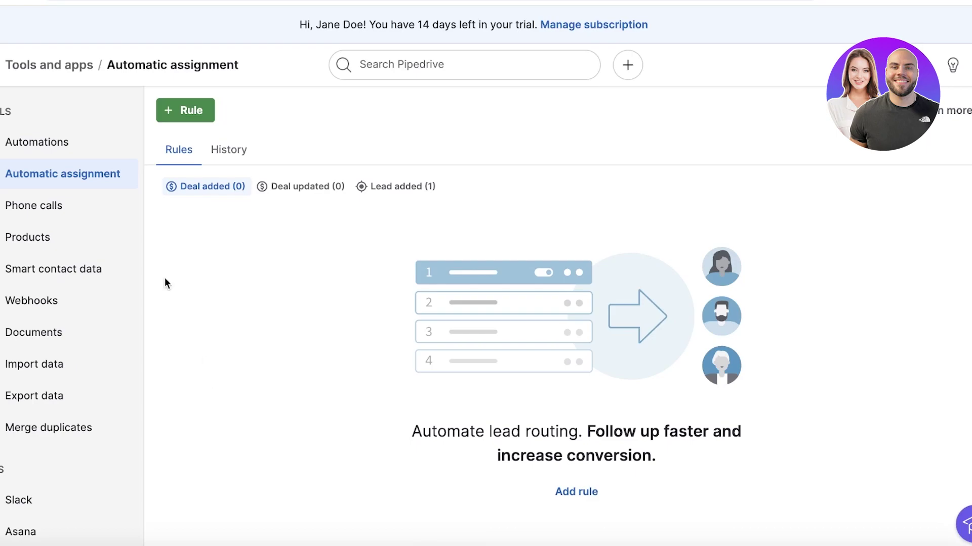
Go to Tools and apps > Automations, browse the templates, and start a new automation.
click(69, 148)
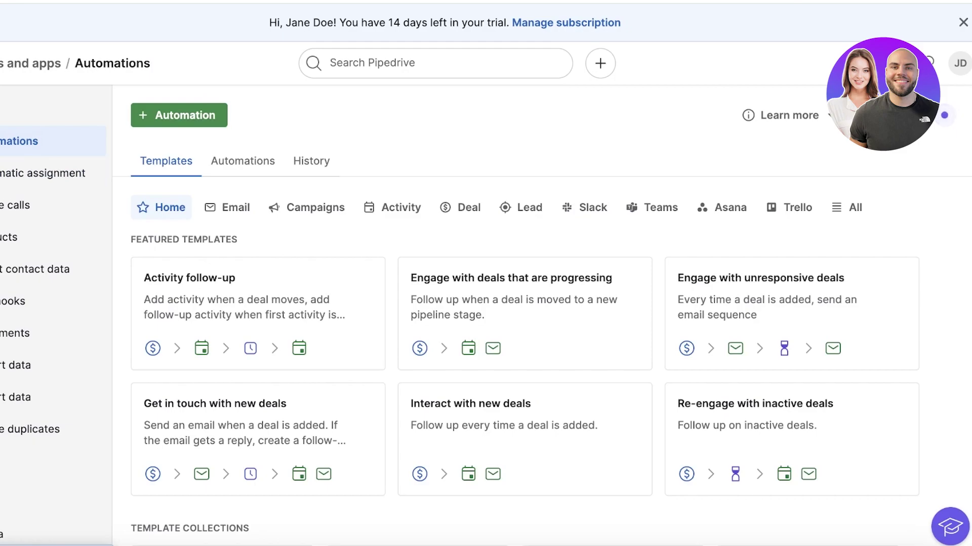
scroll(324, 243, down, 3)
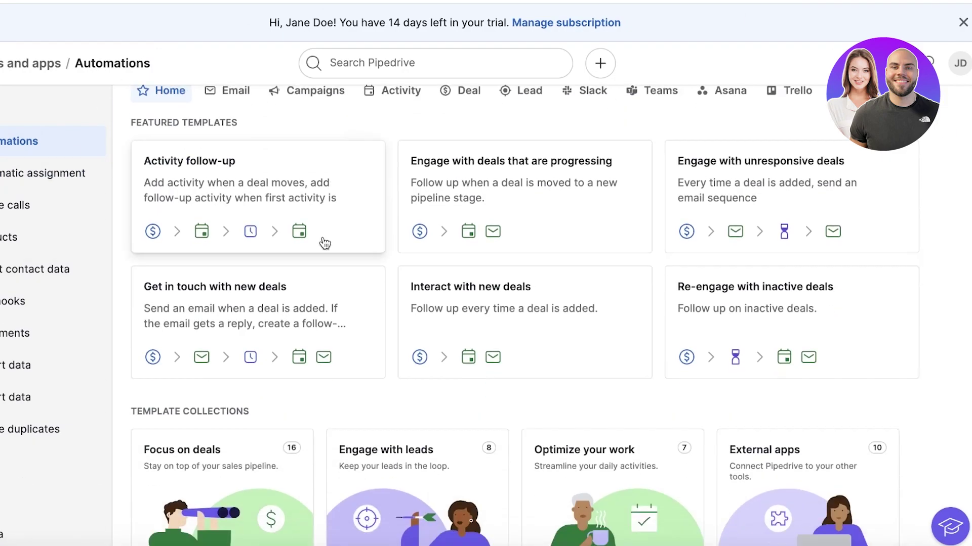
scroll(794, 317, up, 3)
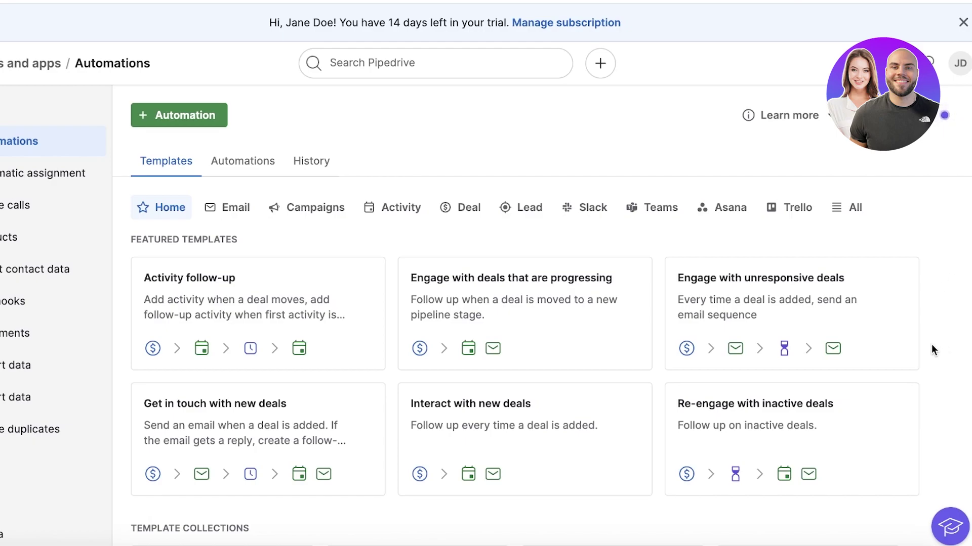
click(199, 113)
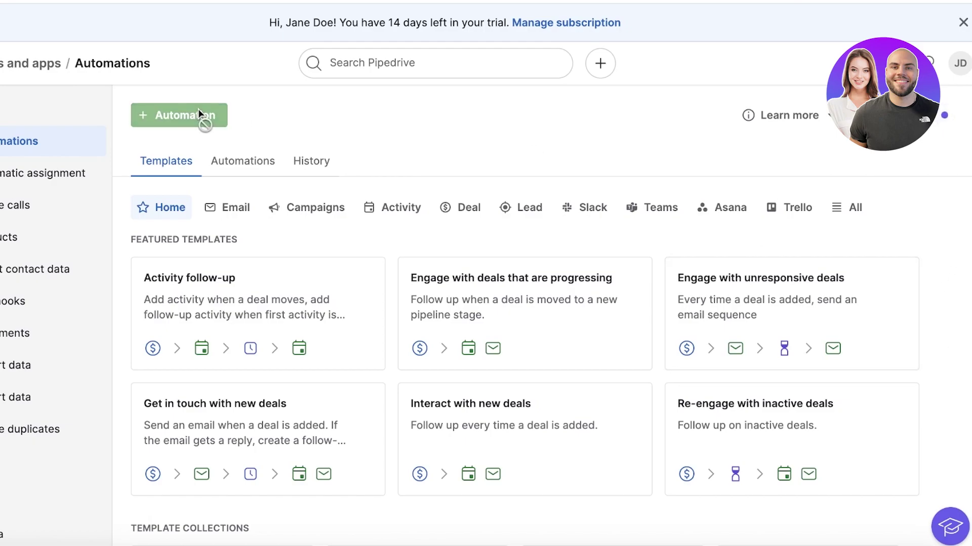
Keep 'Triggered by selected users' and apply Deal created as the automation trigger.
click(438, 201)
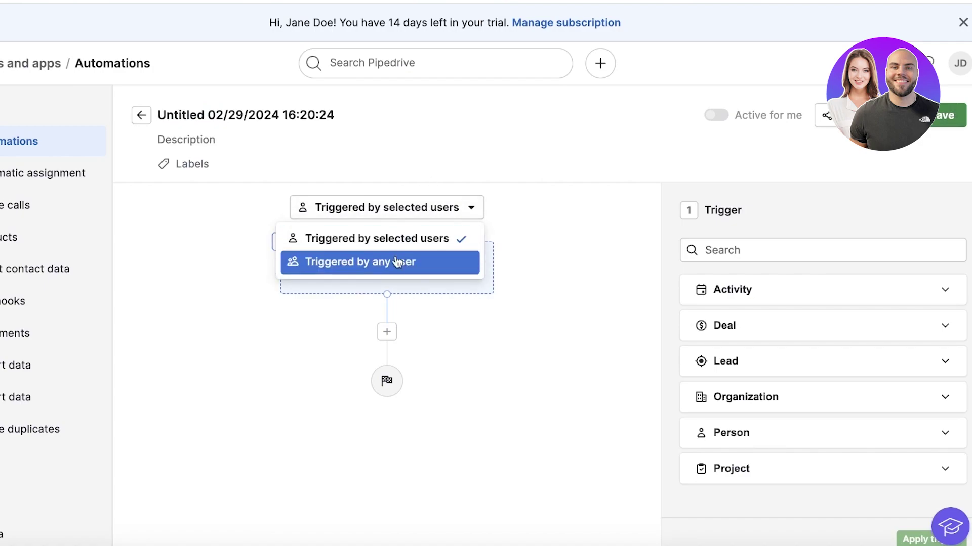
click(390, 240)
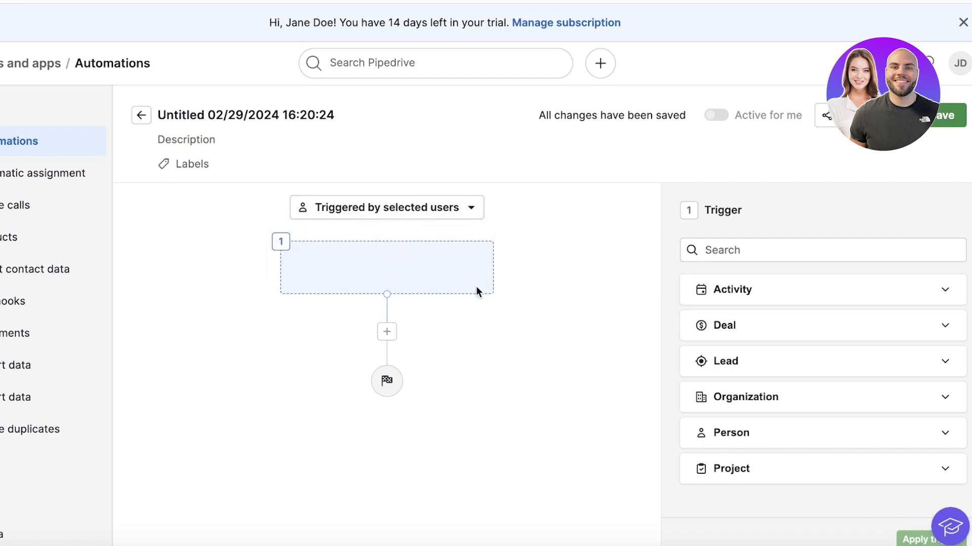
click(701, 466)
scroll(740, 489, down, 3)
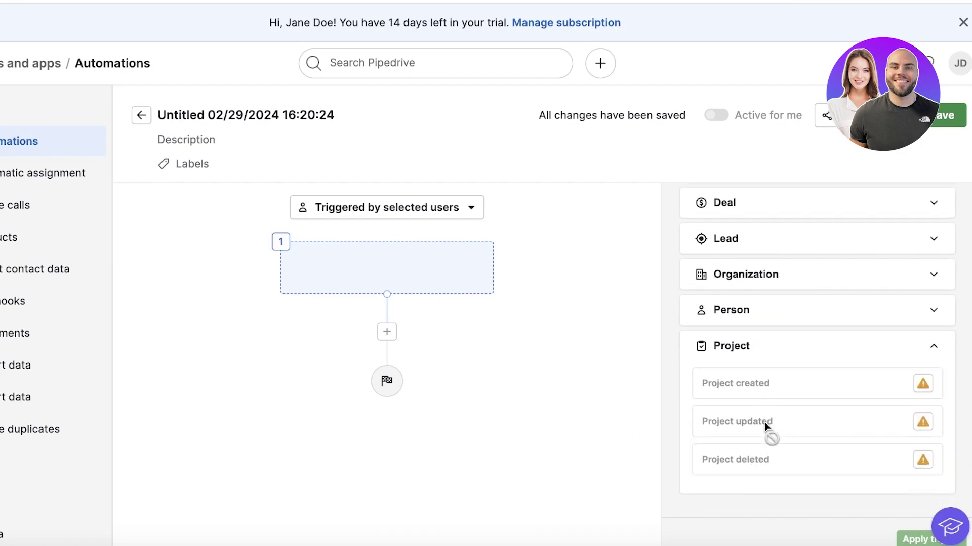
click(923, 384)
click(767, 277)
click(762, 257)
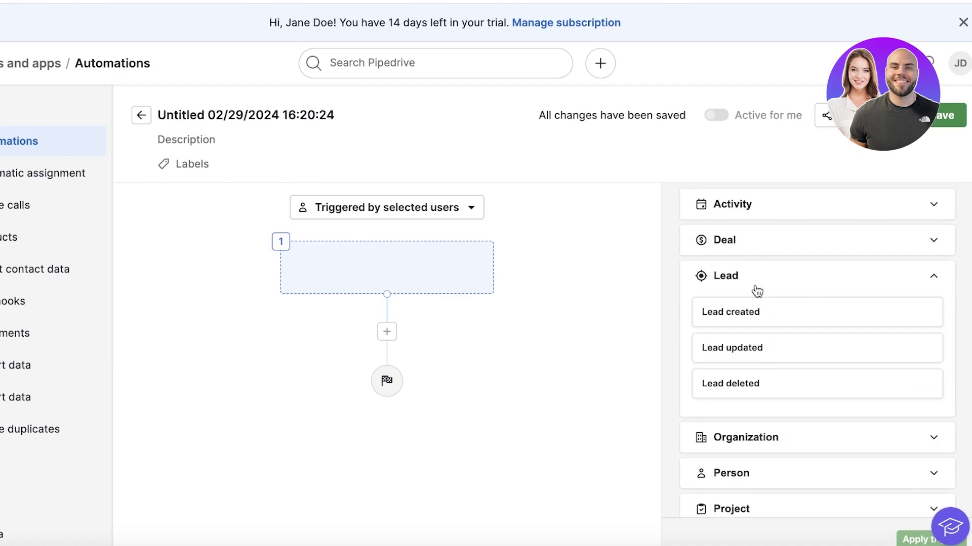
click(750, 240)
click(748, 205)
click(756, 364)
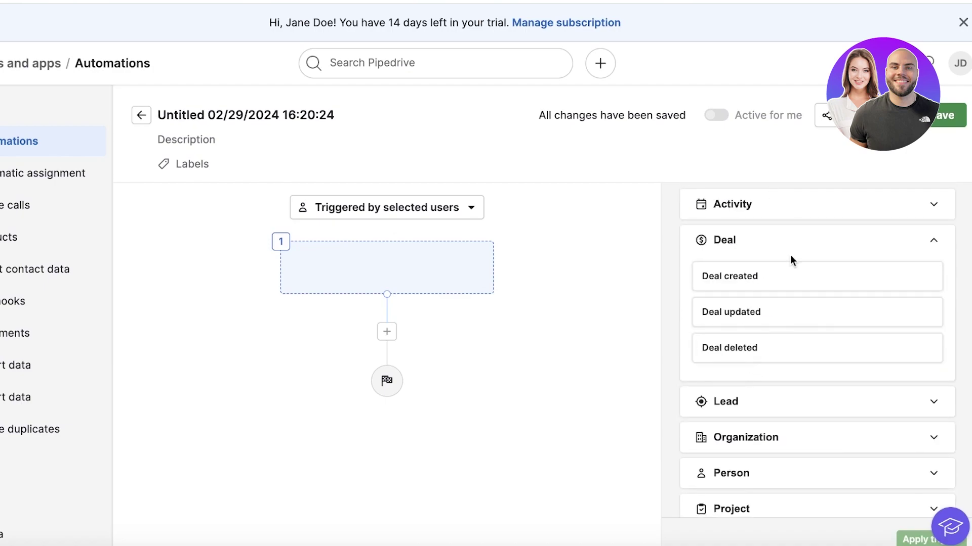
click(710, 284)
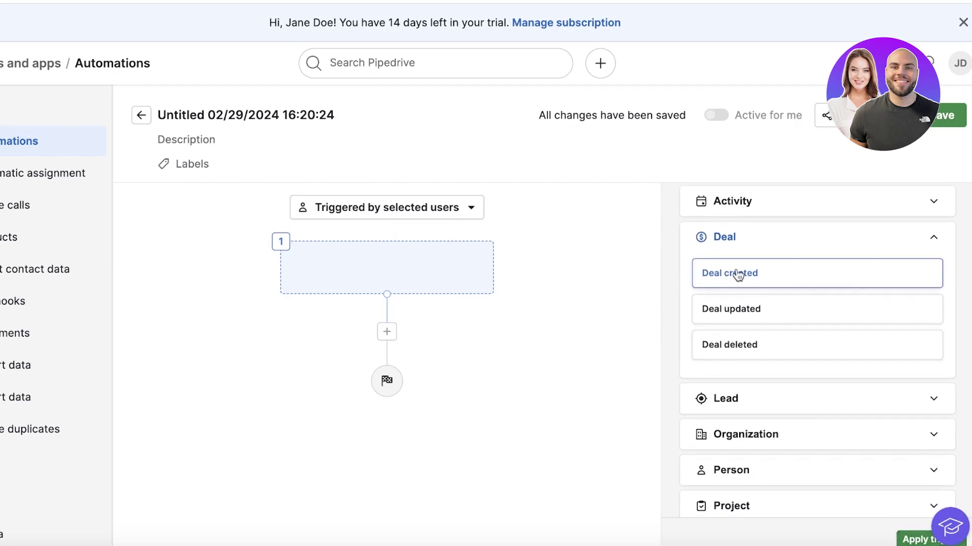
scroll(860, 430, down, 1)
click(912, 542)
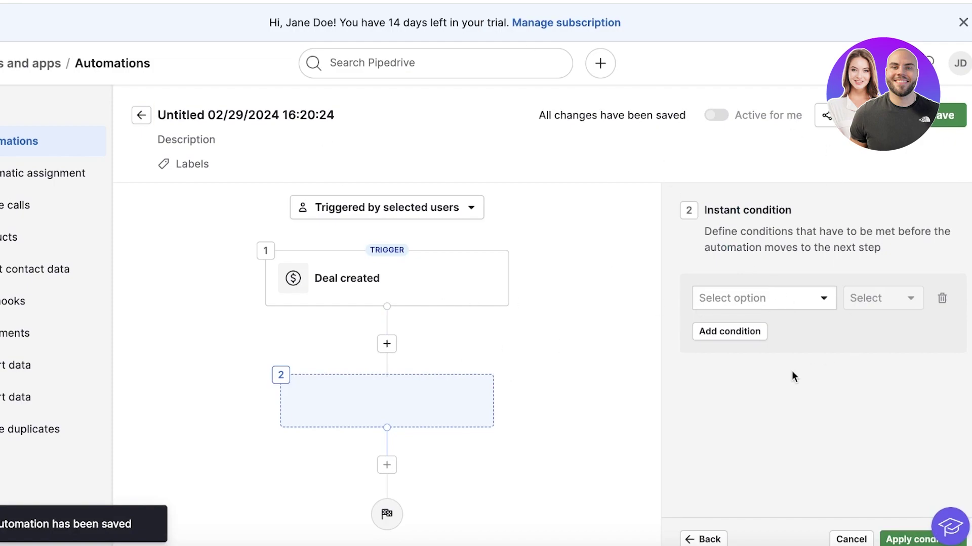
Set the instant condition field to Deal creator with operator 'is empty' and apply it.
click(723, 306)
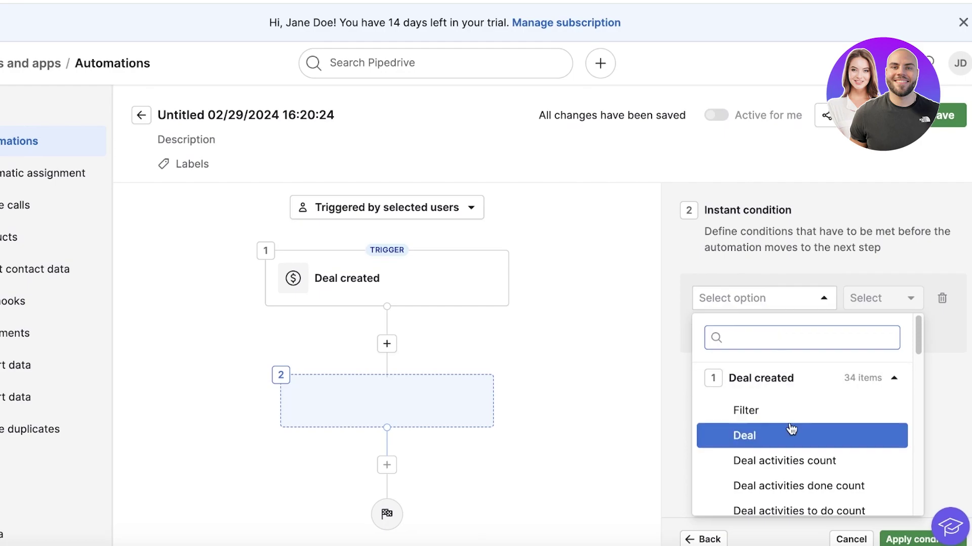
scroll(789, 420, down, 4)
scroll(922, 420, down, 5)
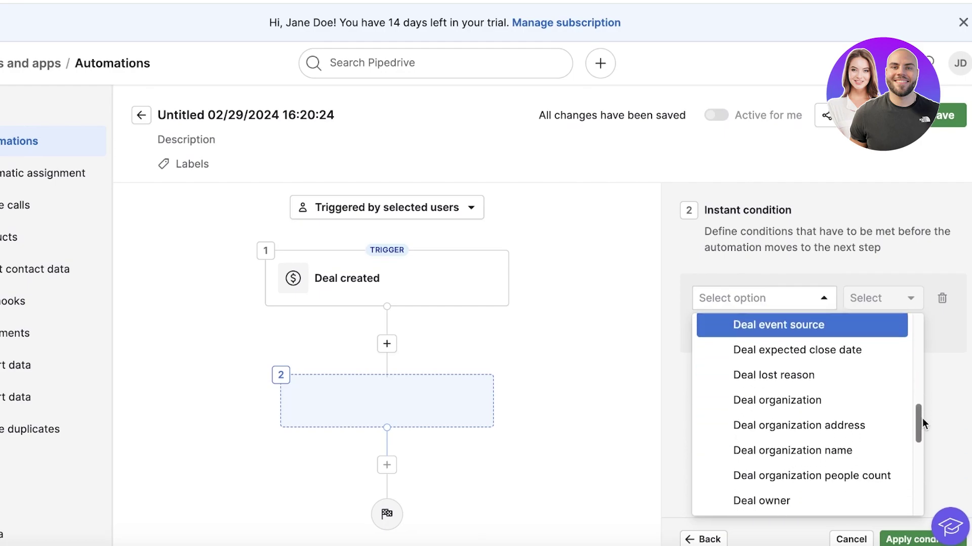
click(891, 354)
click(876, 303)
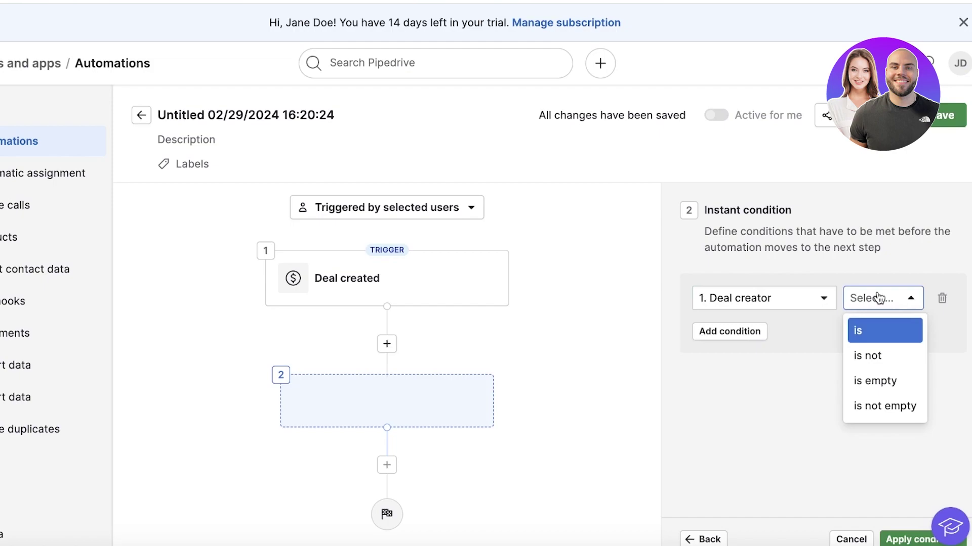
click(875, 380)
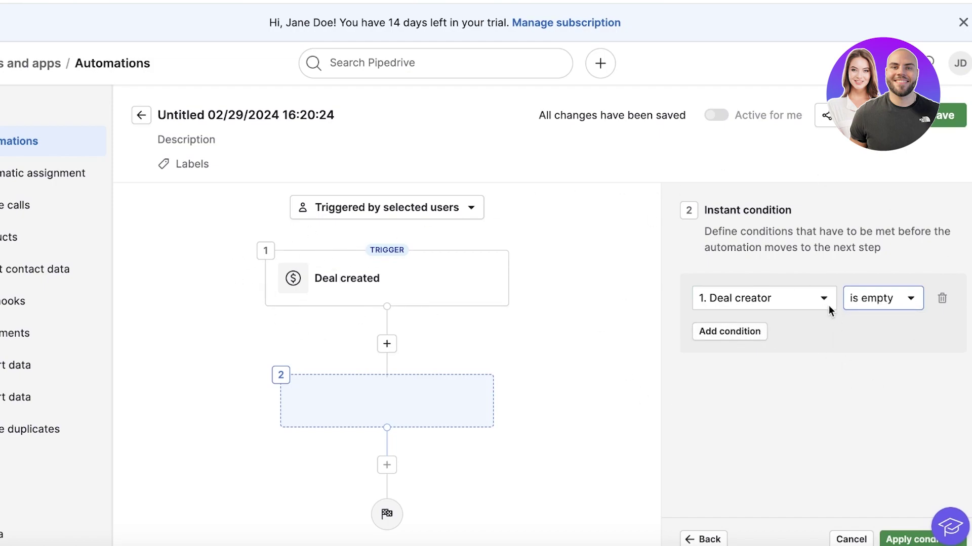
click(844, 302)
click(801, 304)
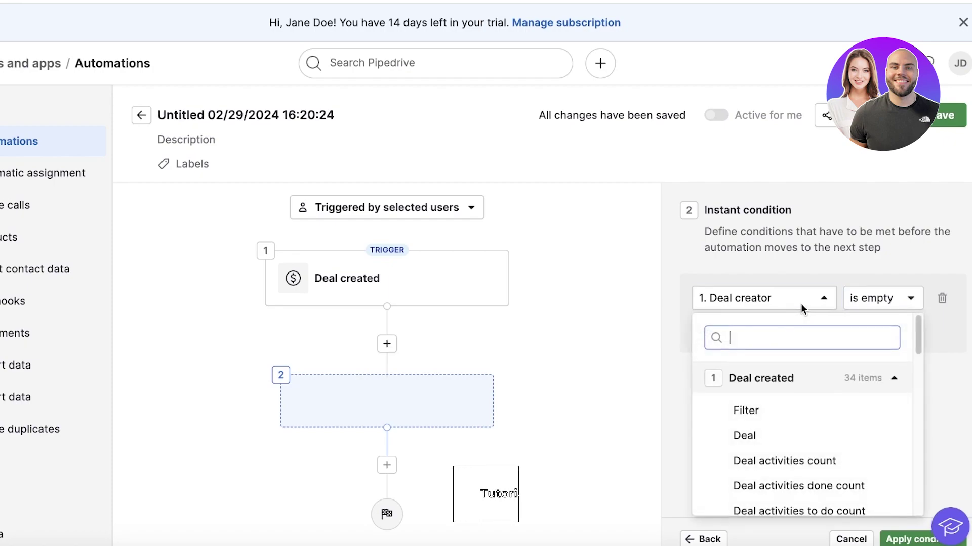
scroll(810, 405, down, 4)
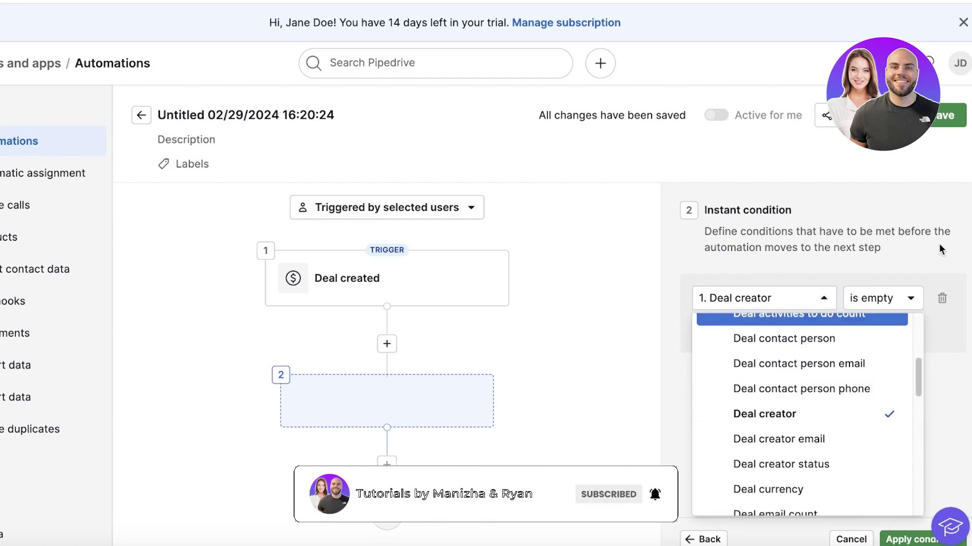
click(895, 211)
click(883, 298)
click(863, 379)
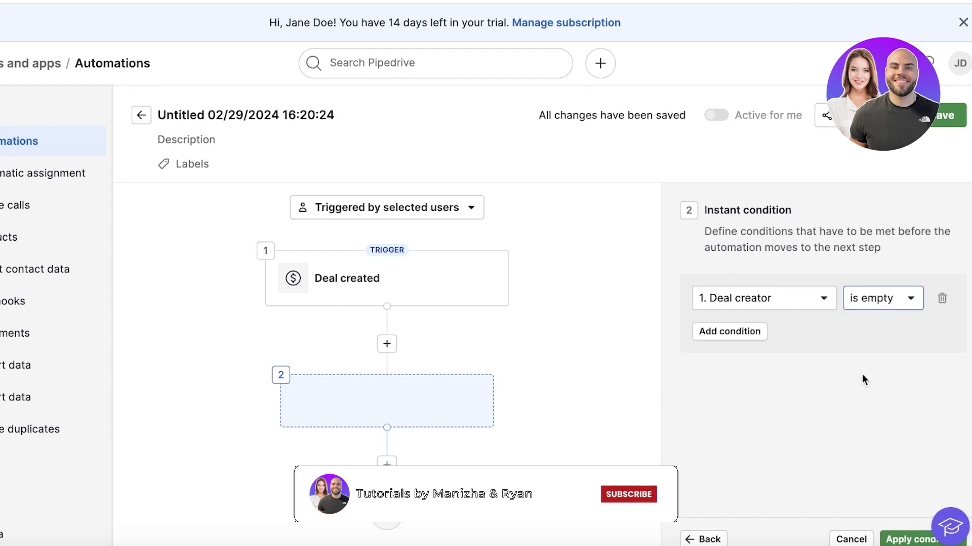
click(898, 540)
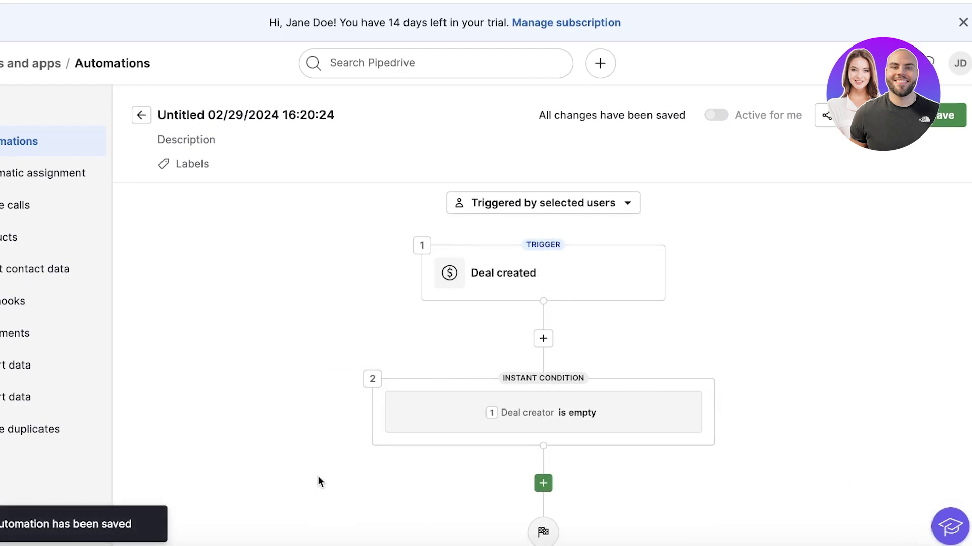
Add a new action step after the condition.
click(543, 484)
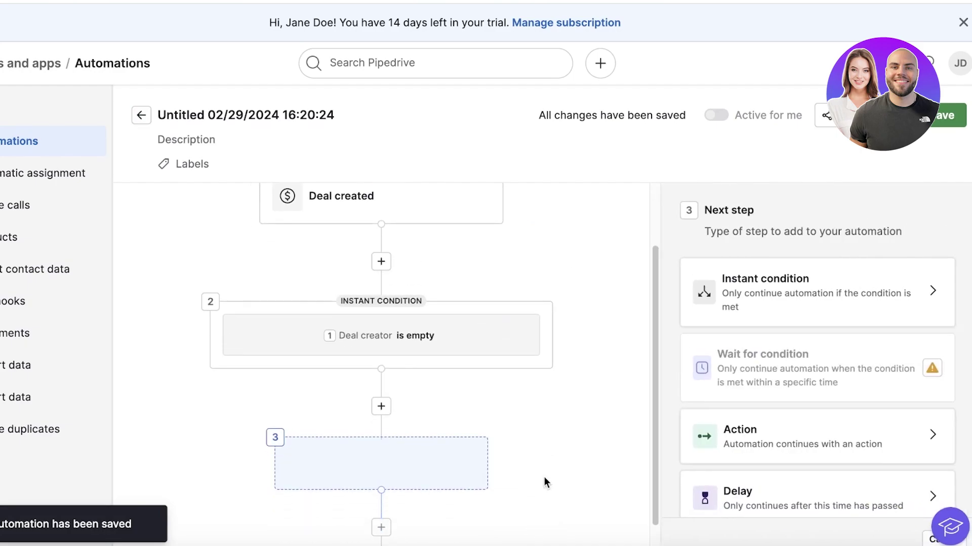
scroll(835, 366, down, 1)
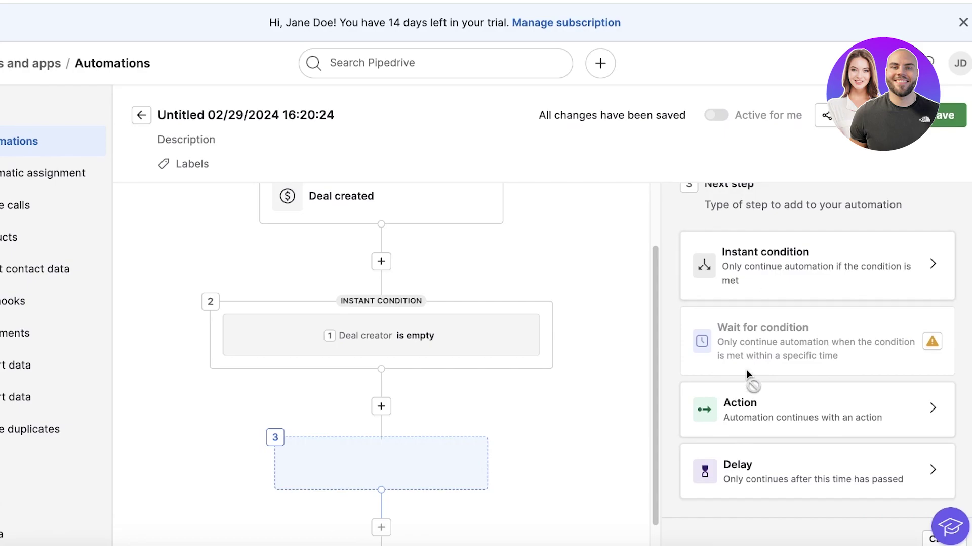
click(757, 413)
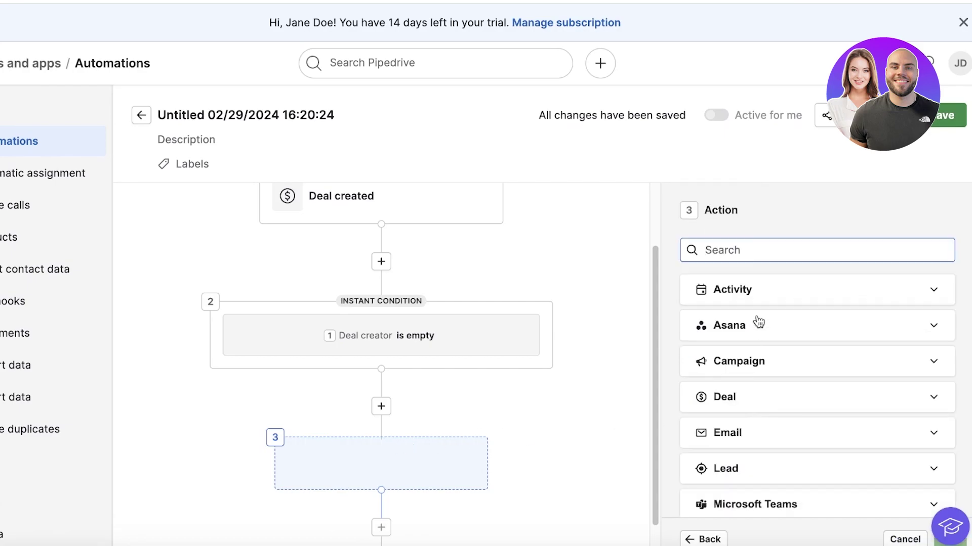
scroll(755, 324, down, 2)
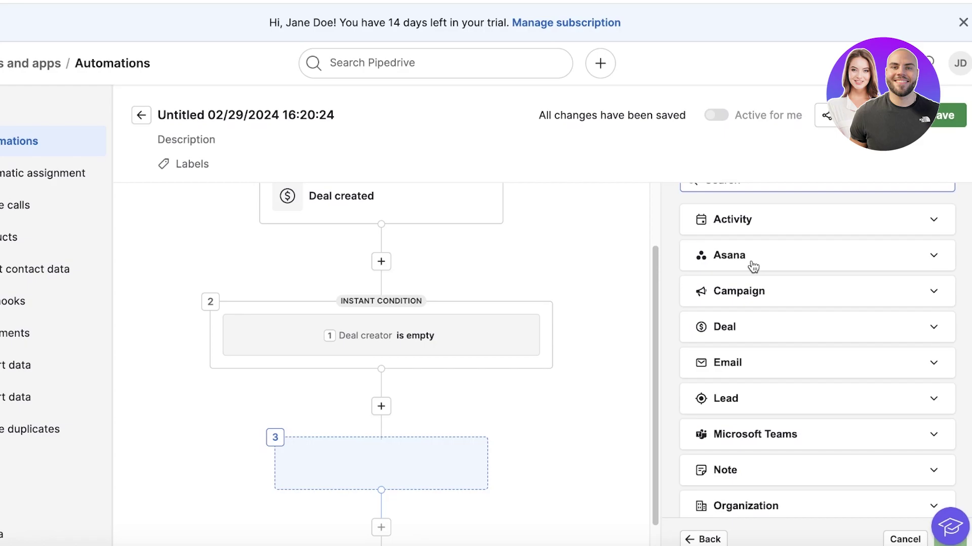
scroll(764, 304, down, 5)
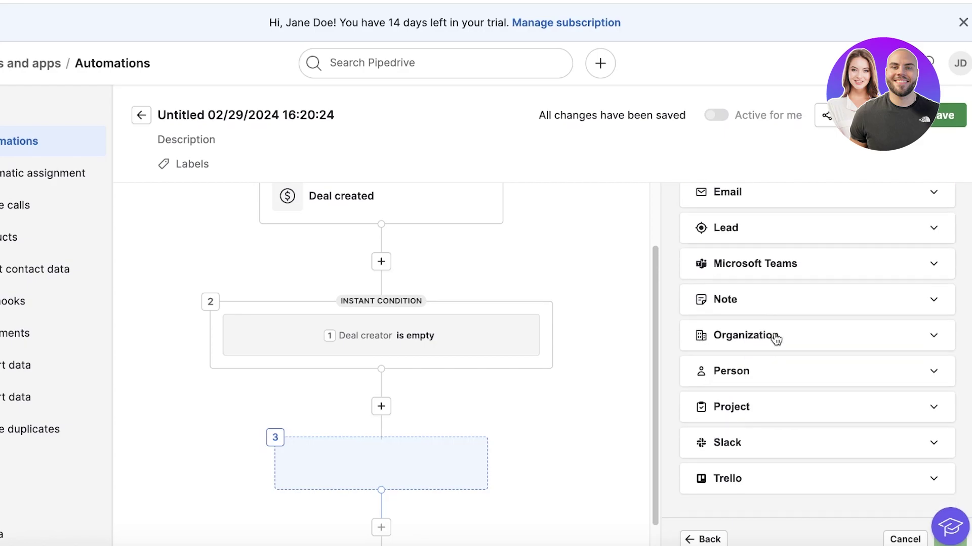
scroll(754, 375, up, 6)
scroll(752, 373, down, 6)
Try the Person actions, settling on Update person fields with the Name field.
click(721, 374)
scroll(759, 385, down, 4)
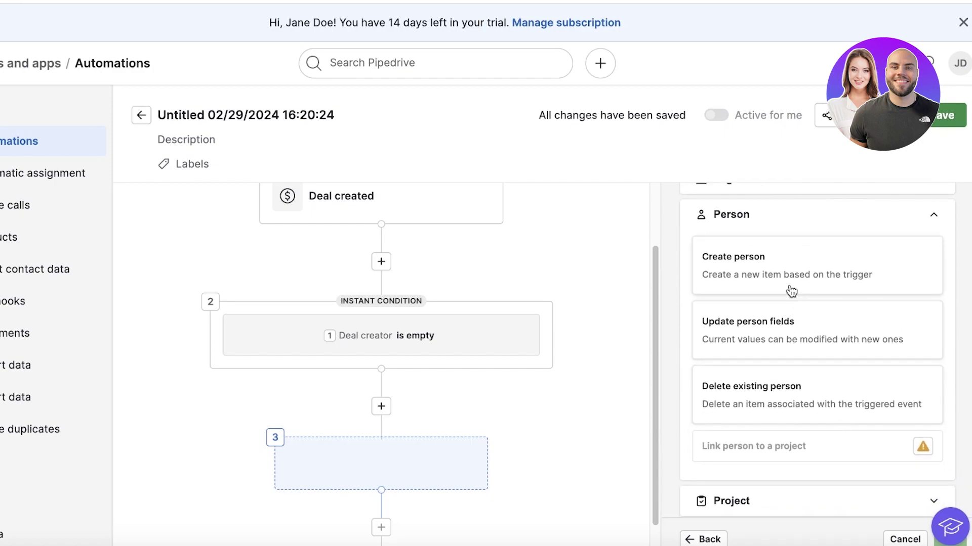
click(783, 285)
scroll(798, 417, down, 1)
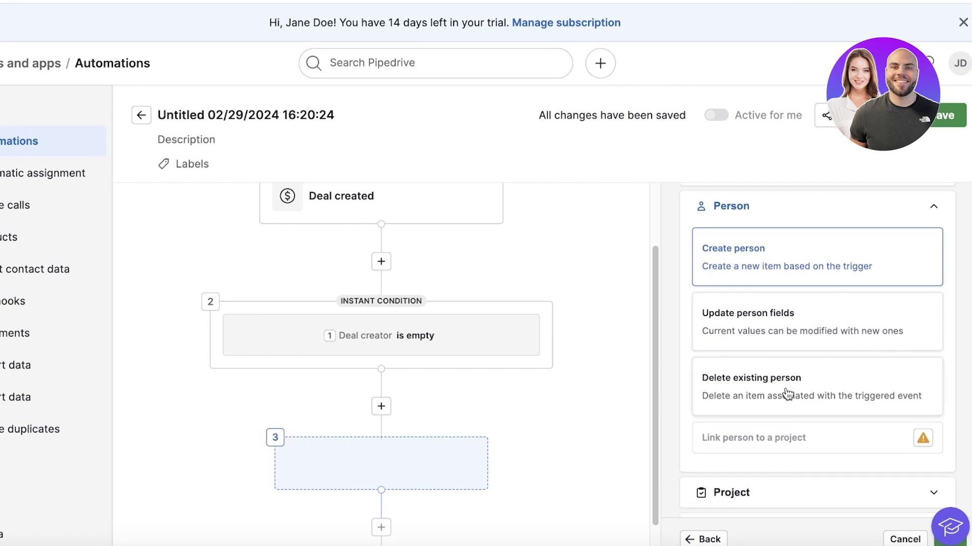
click(787, 335)
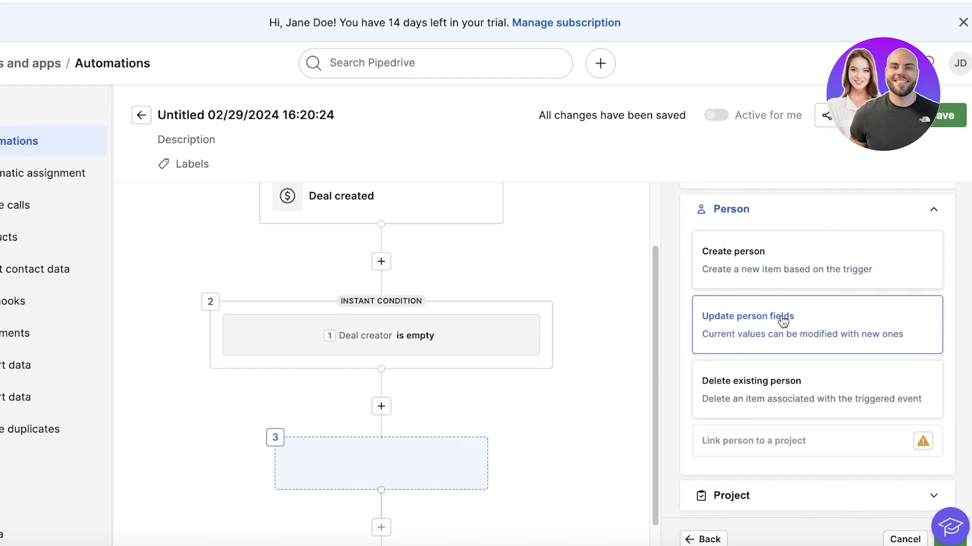
scroll(774, 344, up, 3)
scroll(764, 363, down, 5)
scroll(774, 412, up, 1)
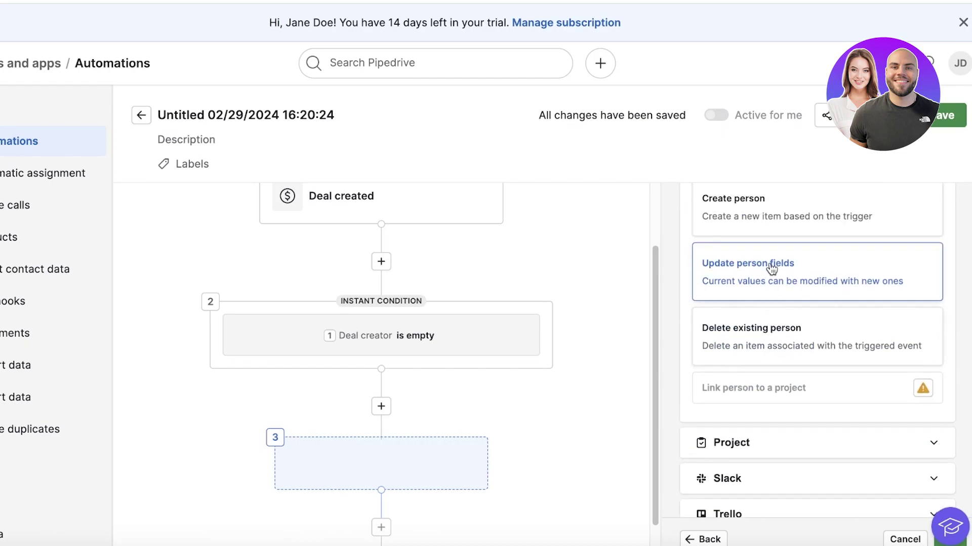
click(951, 539)
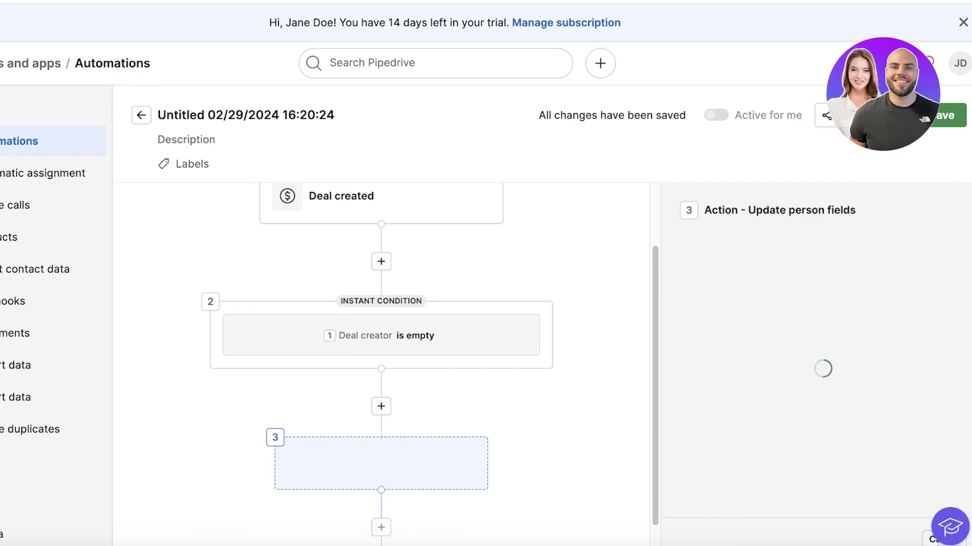
click(735, 335)
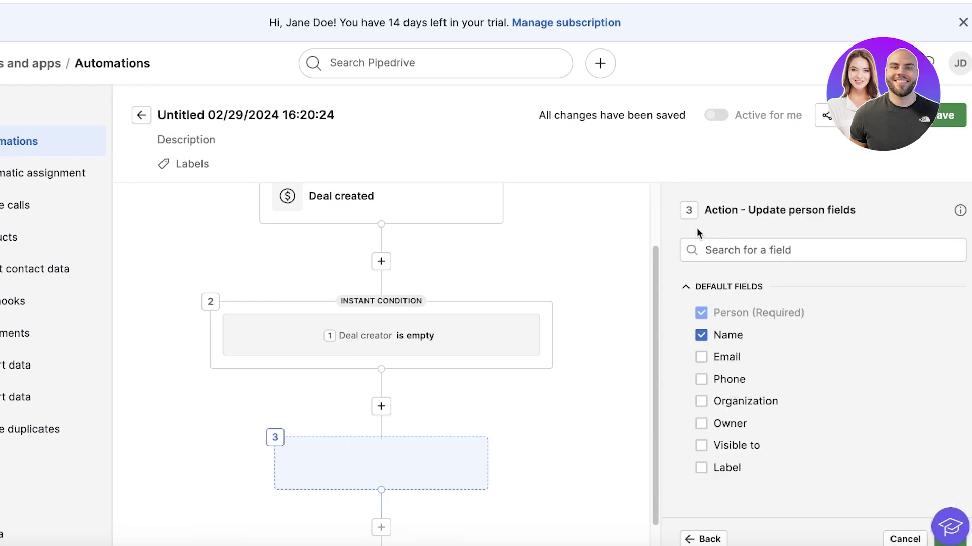
Return to the action types, expand Email, and save the automation.
click(703, 540)
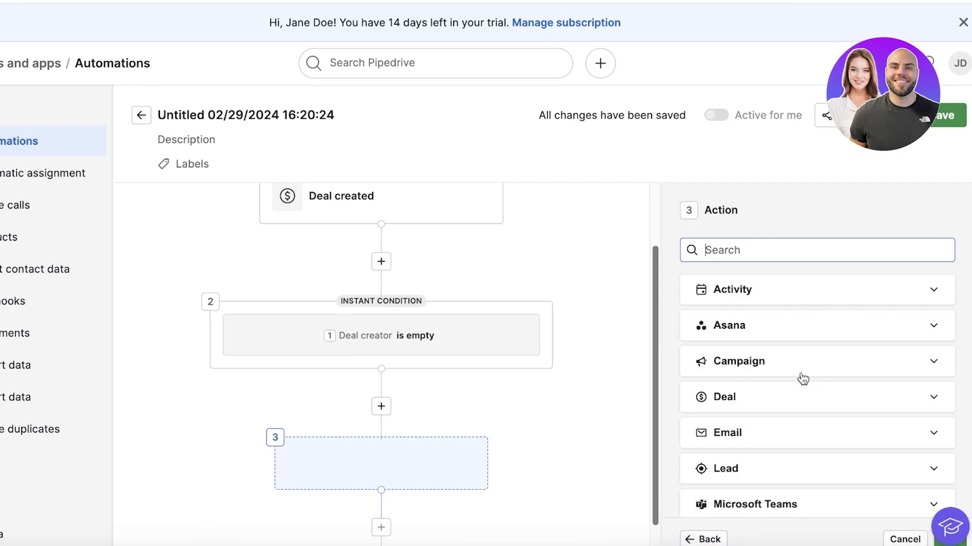
click(728, 433)
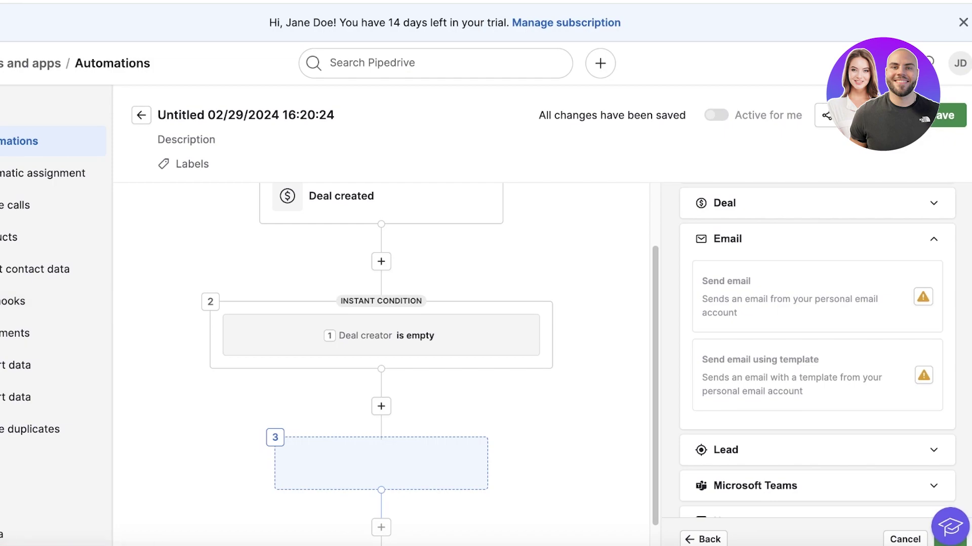
click(954, 127)
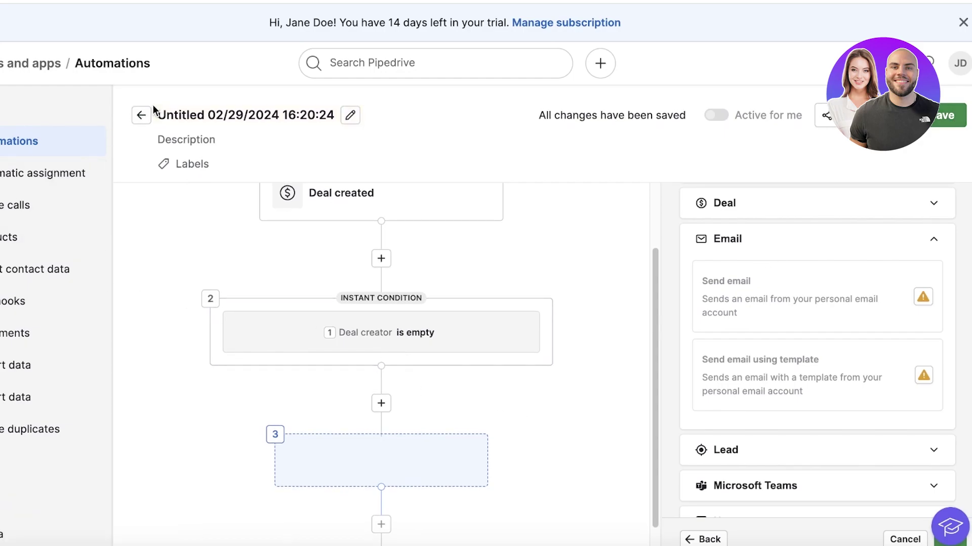
scroll(790, 268, up, 4)
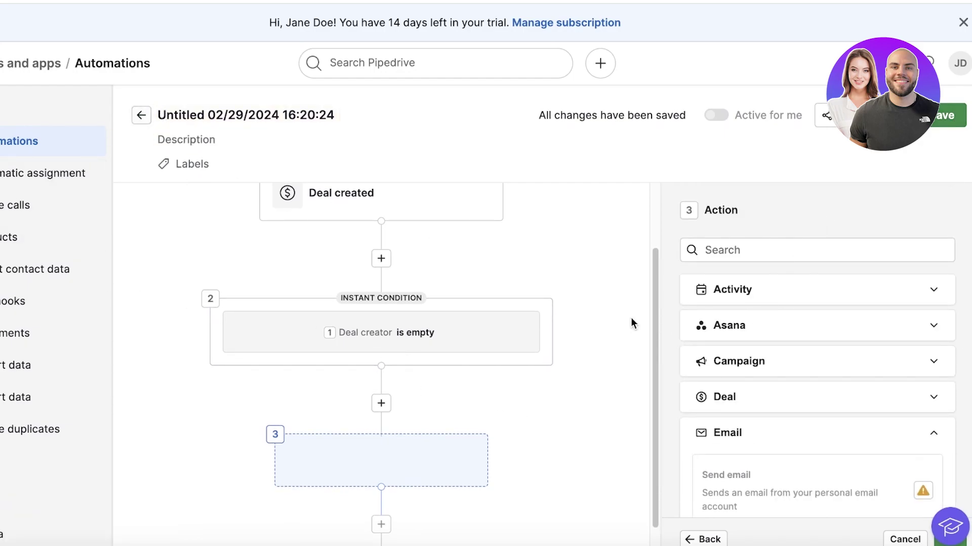
Browse the Activity and Asana action groups, then expand the Note actions.
click(744, 300)
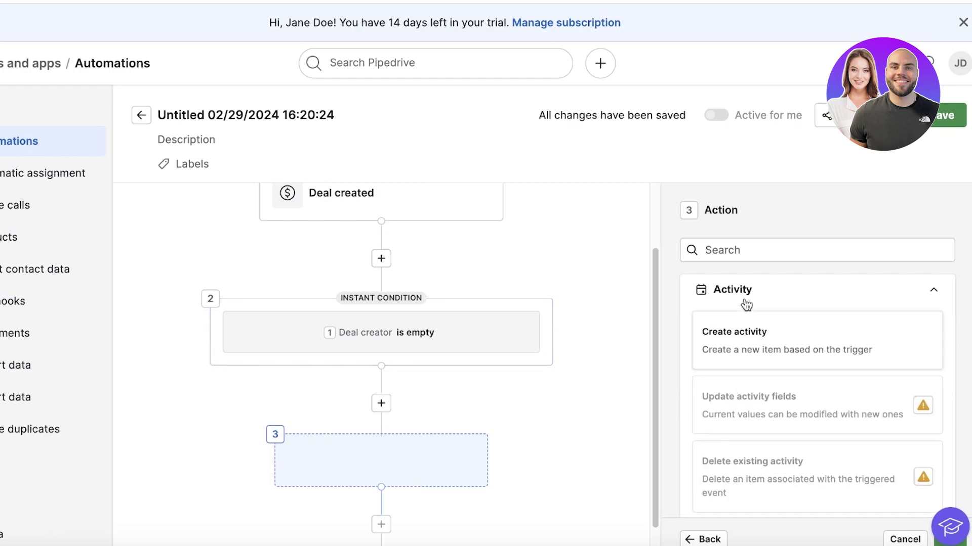
click(755, 302)
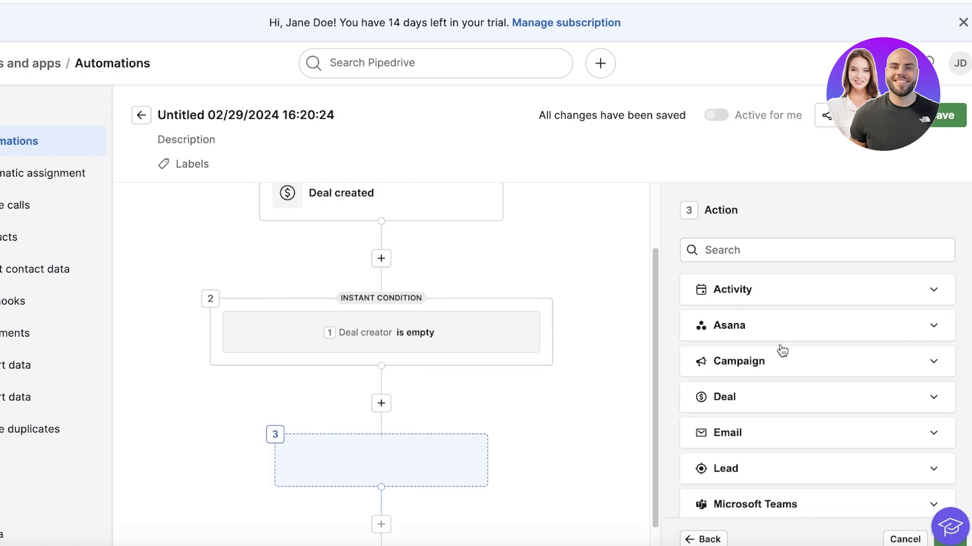
click(777, 326)
click(777, 323)
scroll(761, 379, down, 5)
click(757, 318)
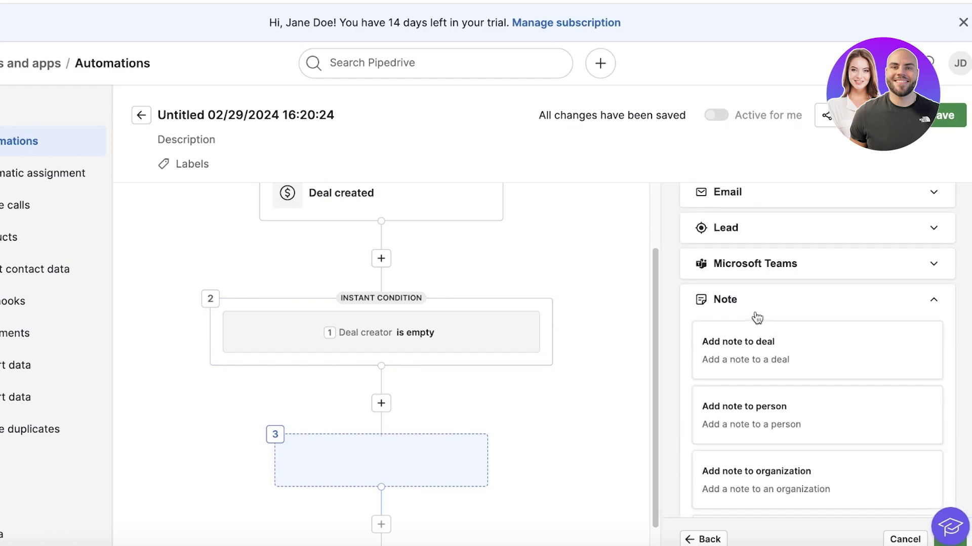
Make step 3 add a pinned deal note 'FIND NEW MANAGER FOR DEAL', save, then open Leads.
click(746, 357)
click(949, 540)
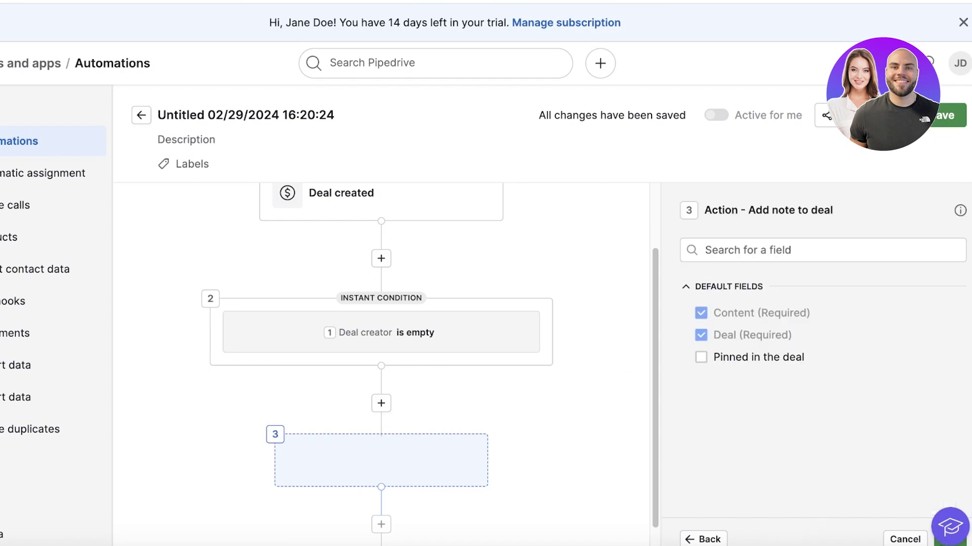
click(774, 250)
click(700, 357)
click(947, 539)
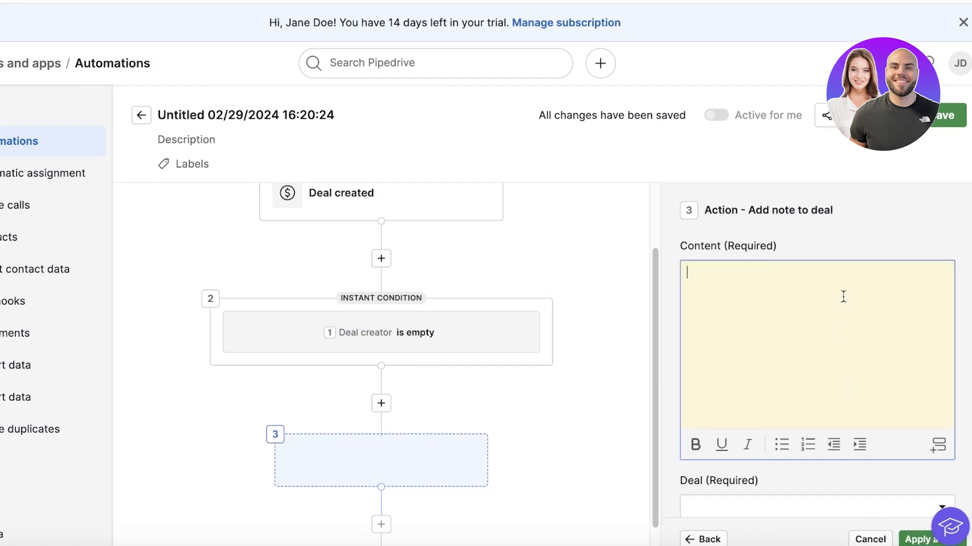
text(FIND NEW MANAGER FOR )
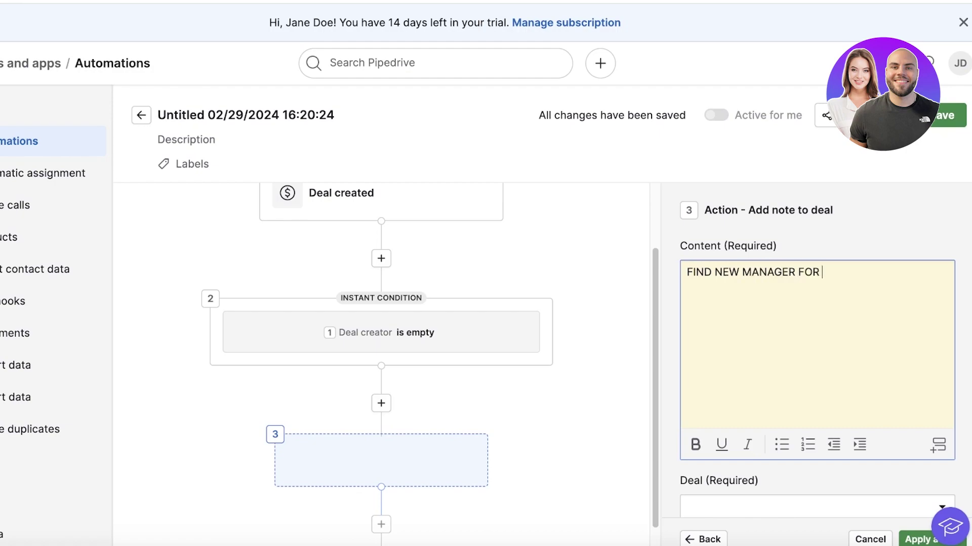
text(DEAL)
click(933, 126)
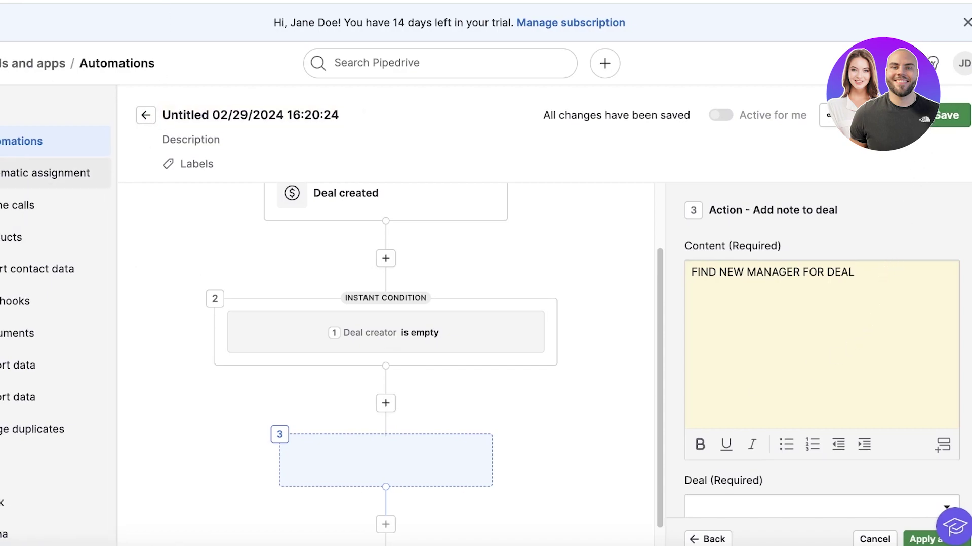
click(8, 66)
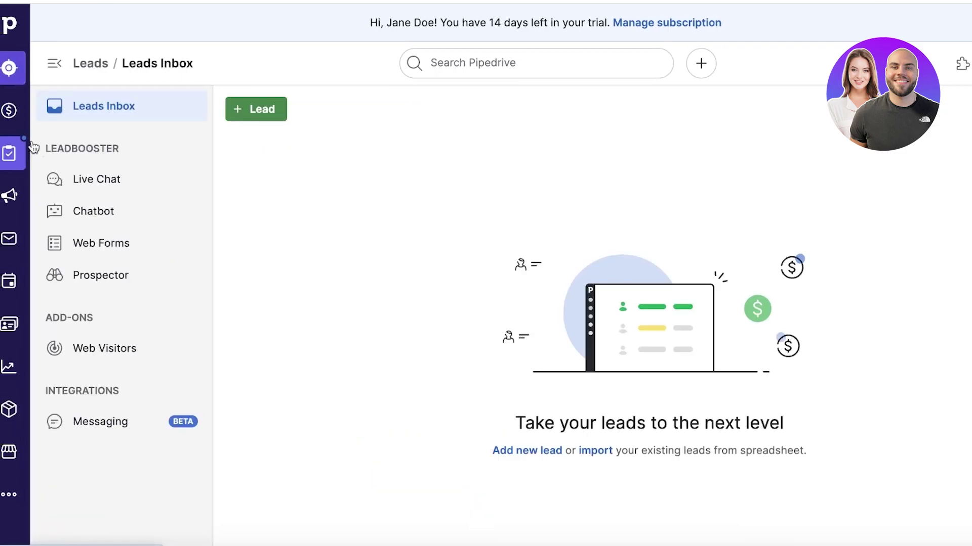
Open Deals, look over the subscription billing details, then return to the Deals pipeline.
click(9, 110)
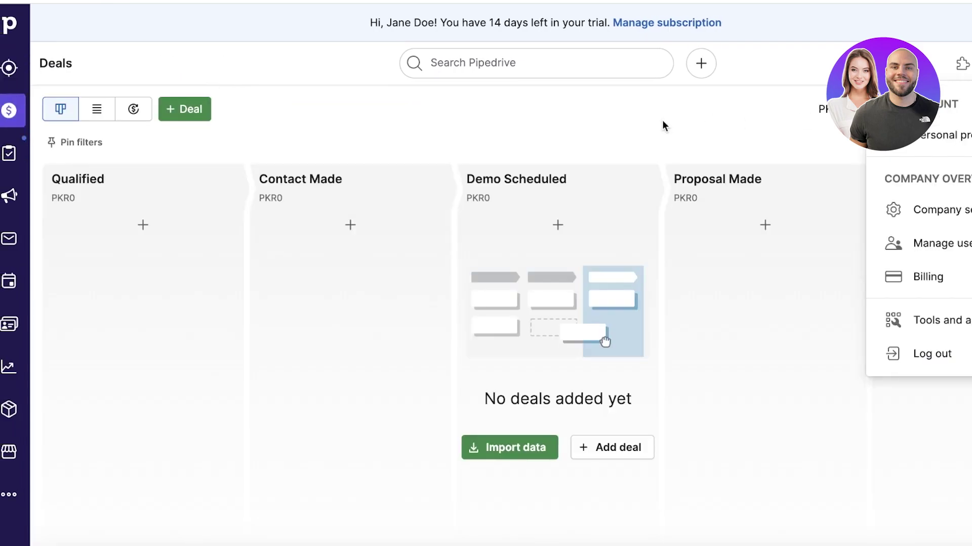
click(653, 26)
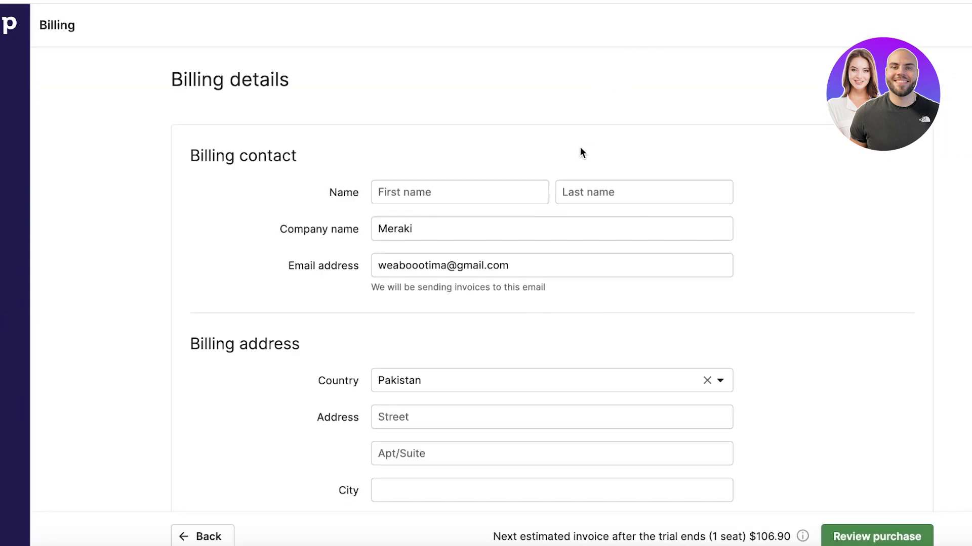
scroll(567, 147, down, 6)
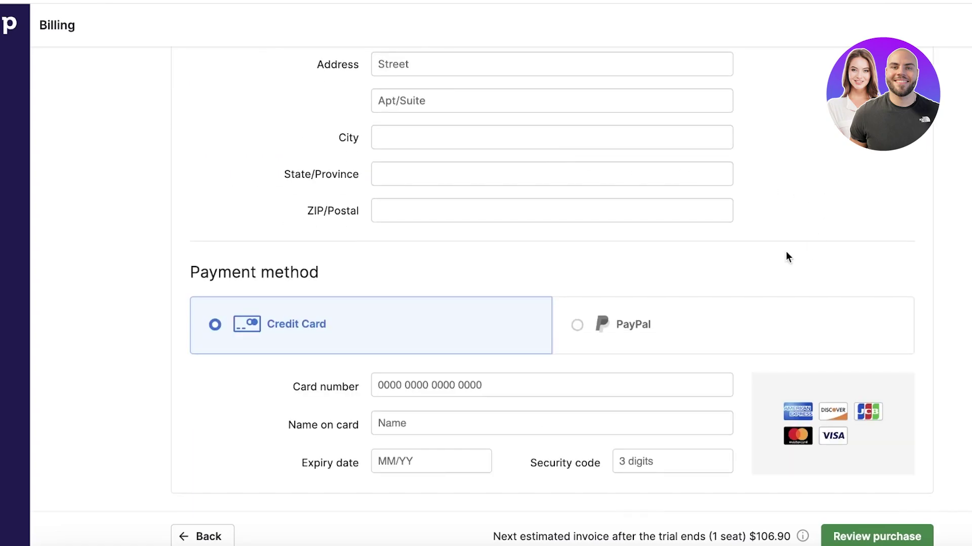
scroll(786, 252, up, 7)
click(9, 23)
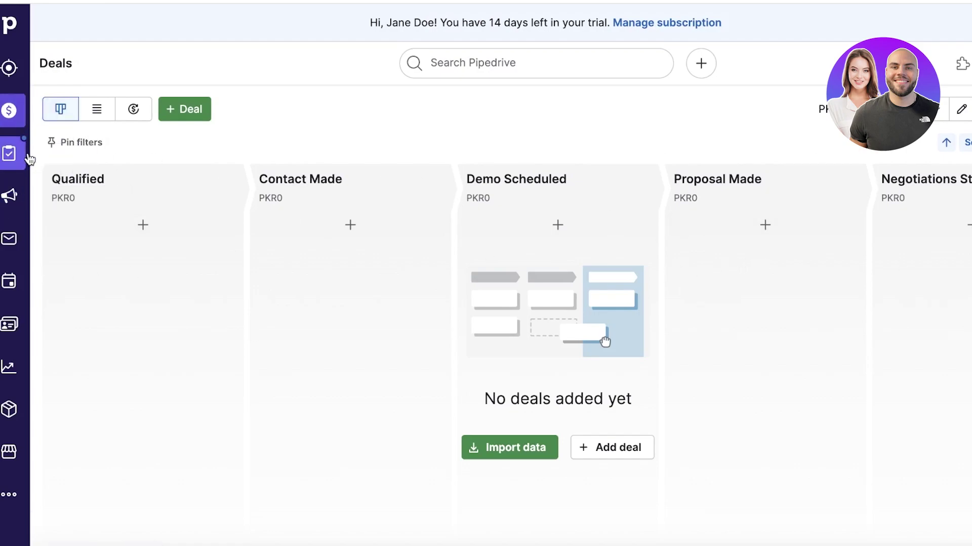
Start a new deal with a contact person, organization 'aaaa', value 675764, in Contact Made.
click(114, 227)
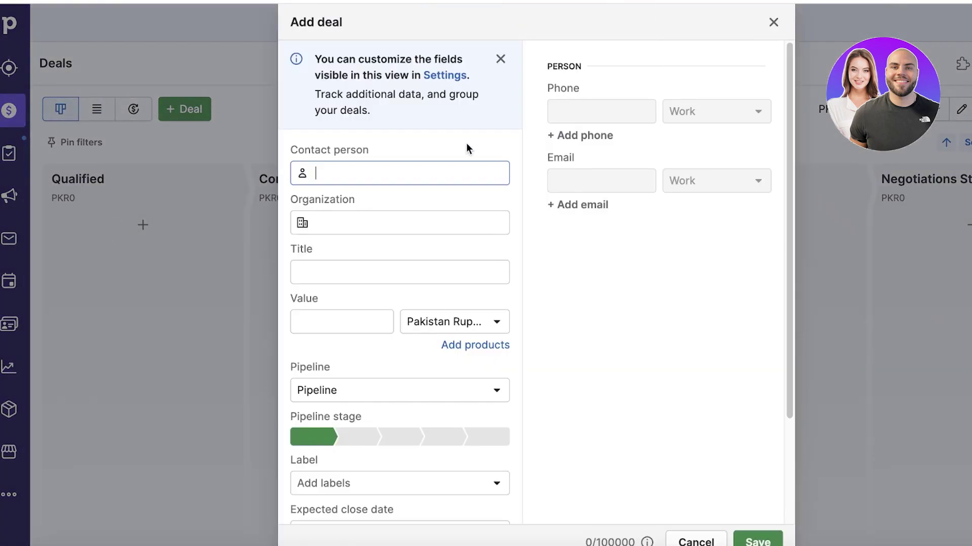
text(aaa)
click(400, 212)
text(aaaa)
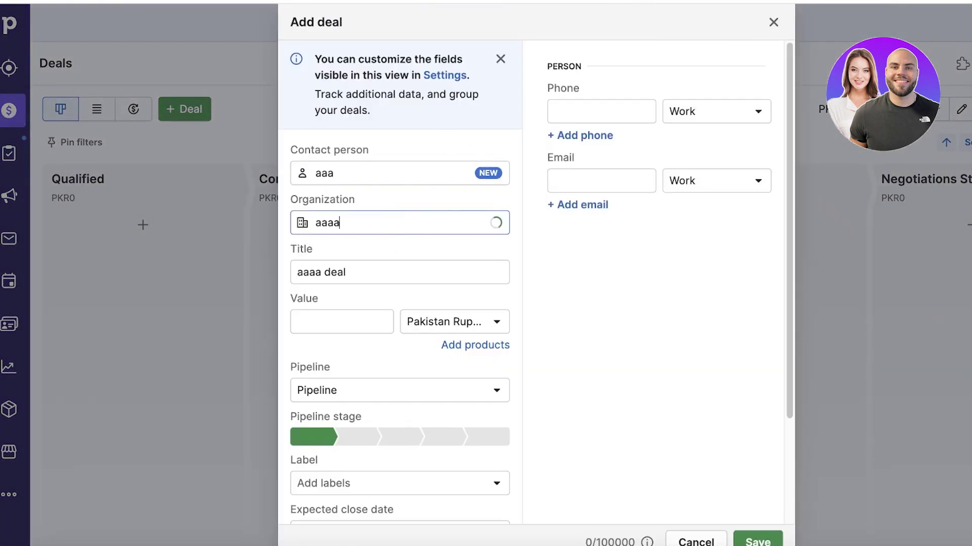
key(Tab)
text(a)
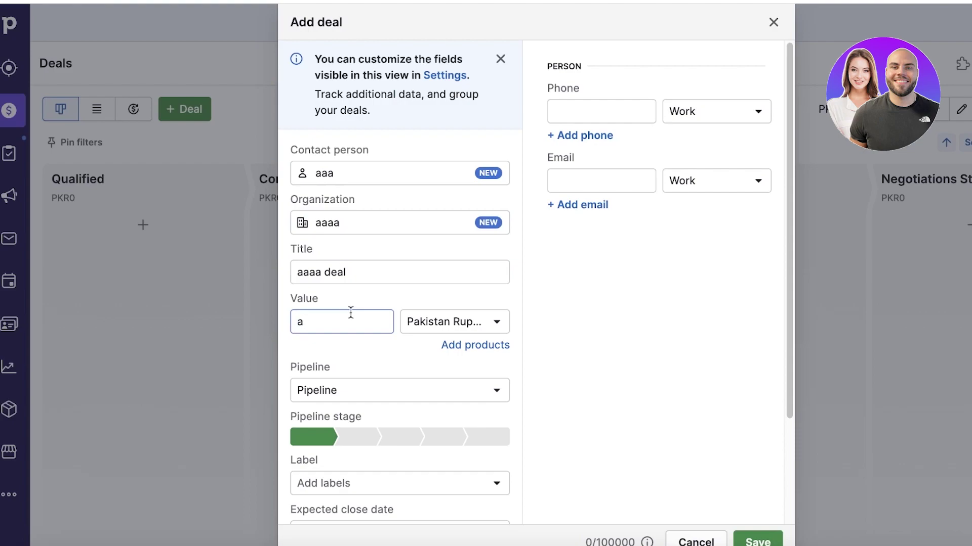
text(75764)
click(386, 438)
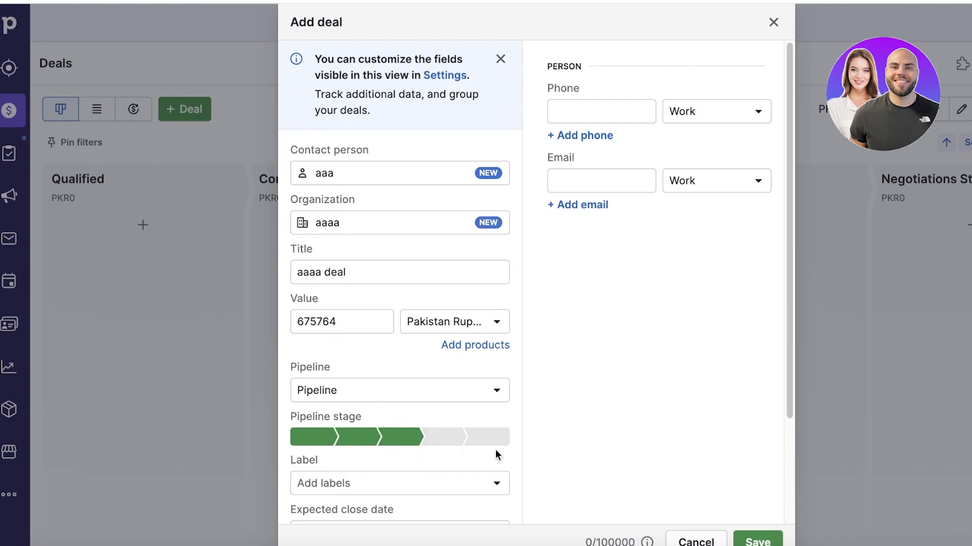
click(349, 438)
scroll(443, 490, down, 3)
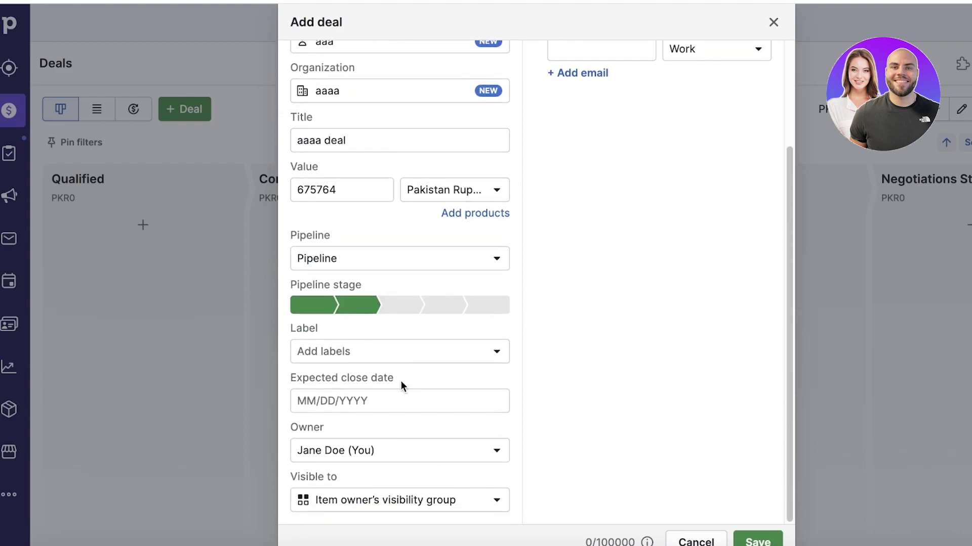
Create and apply a red URGENT label, then save the deal.
click(385, 354)
click(349, 541)
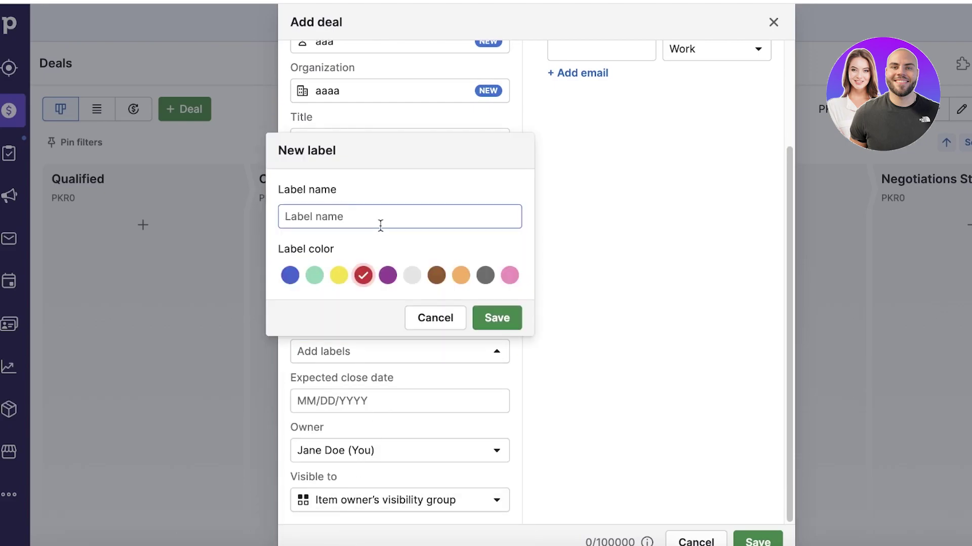
text(Urgent)
key(Return)
click(320, 422)
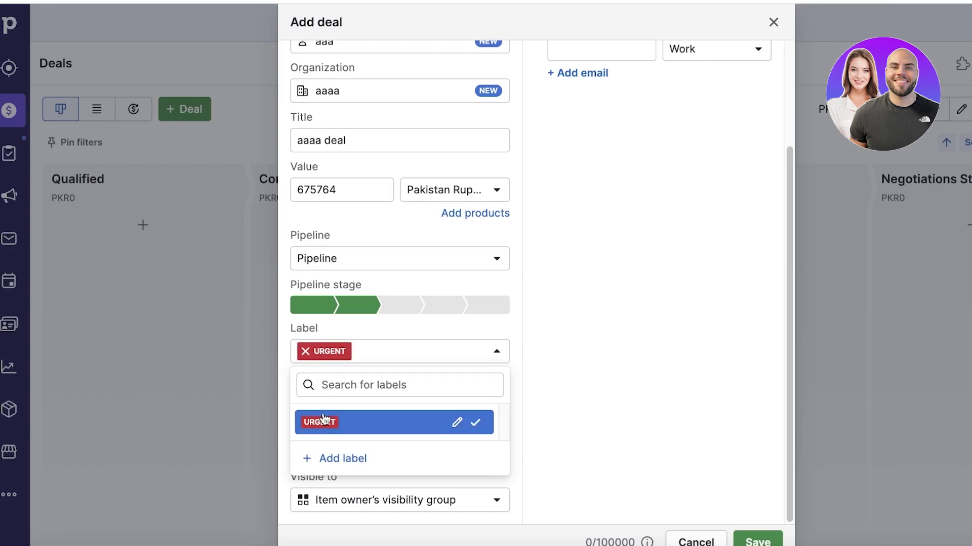
click(559, 362)
click(365, 501)
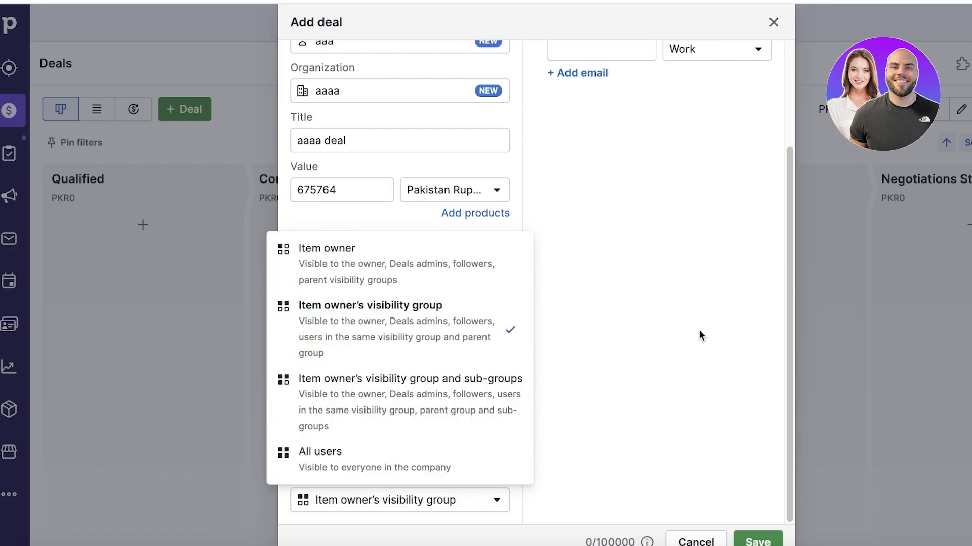
click(640, 328)
scroll(490, 417, up, 3)
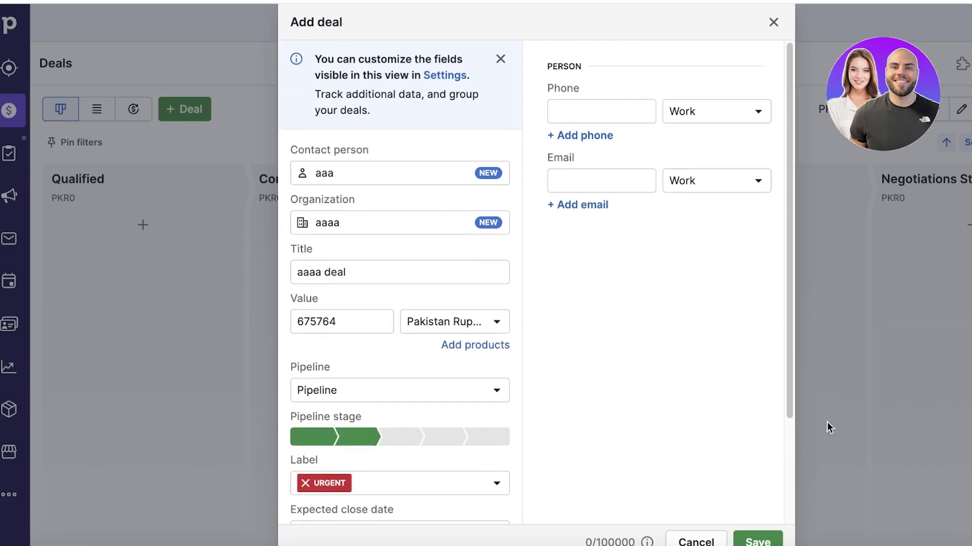
click(761, 536)
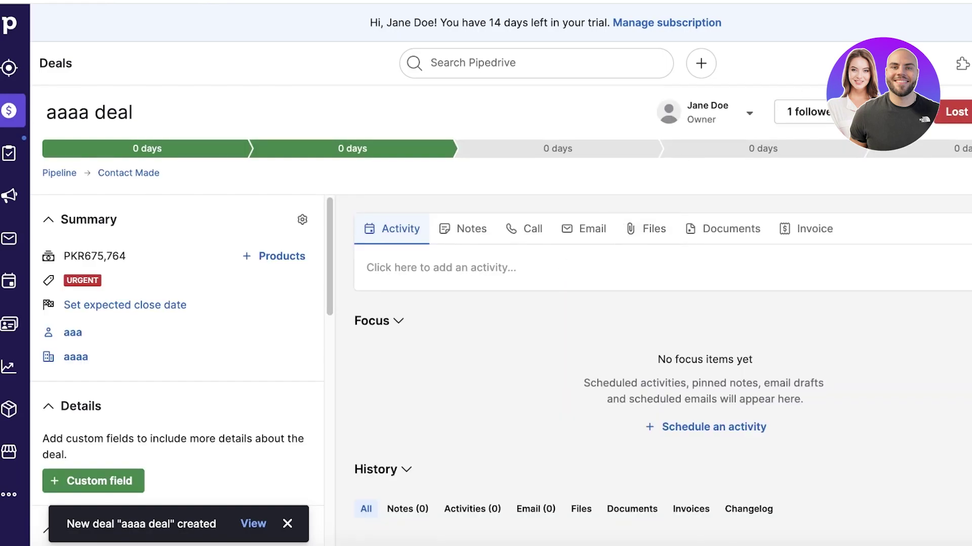
click(961, 66)
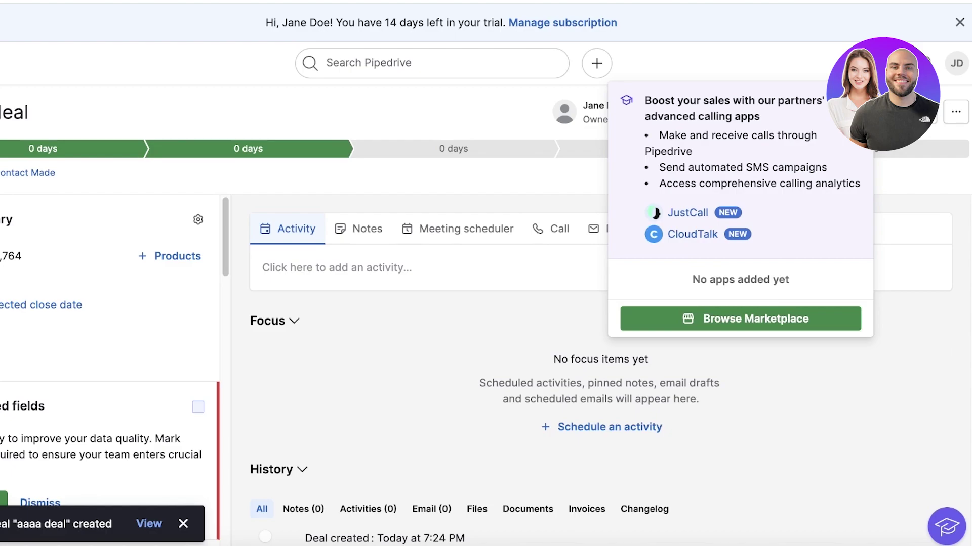
click(956, 111)
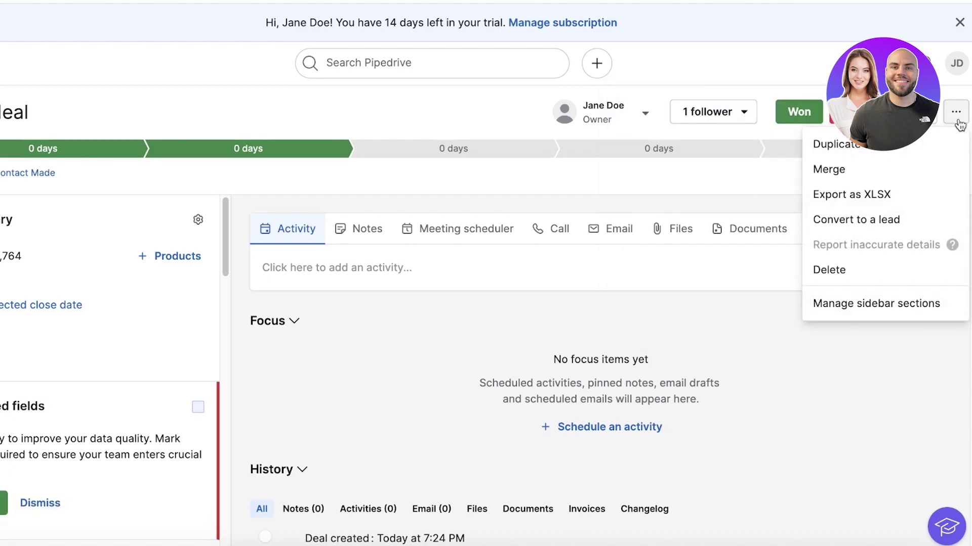
click(458, 436)
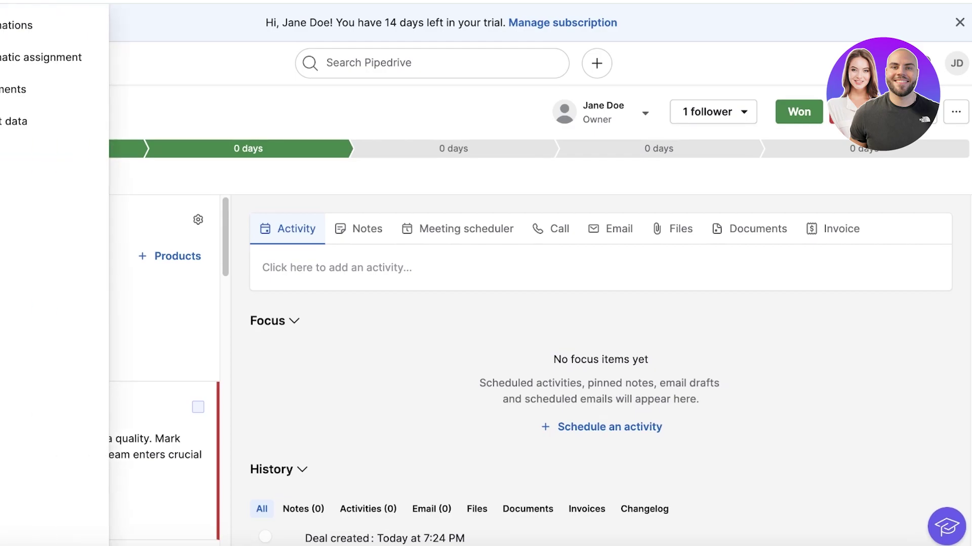
Go to Automations, back out of a new automation, and show the Deal templates.
click(13, 33)
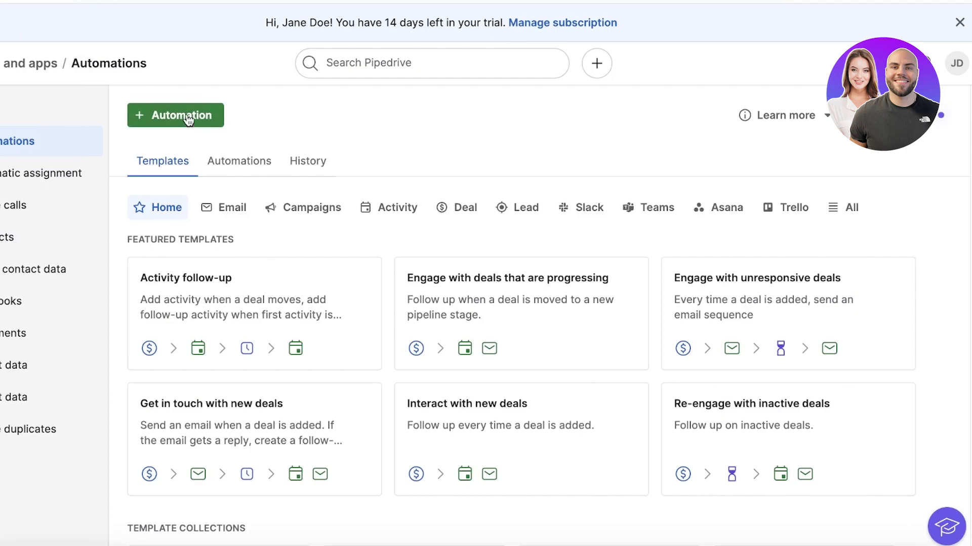
click(189, 113)
key(alt+Left)
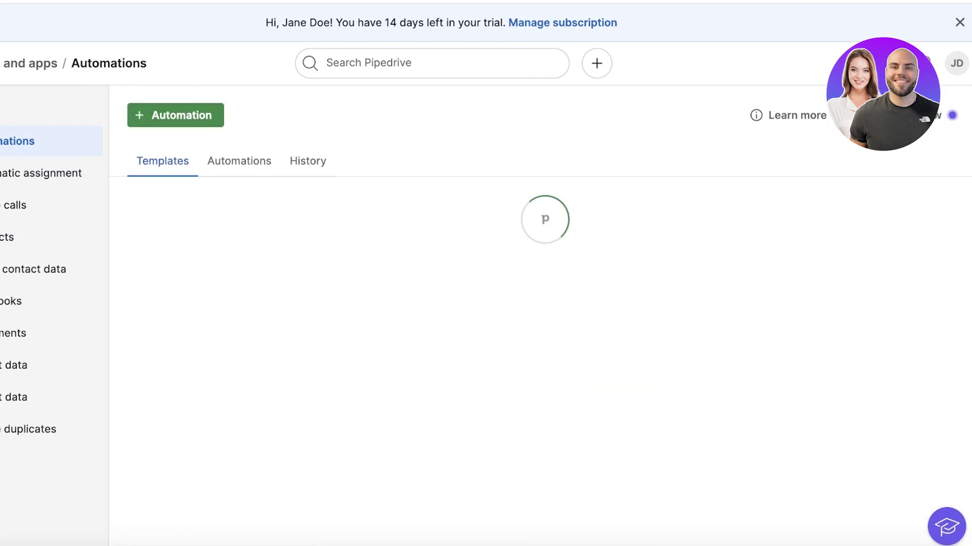
scroll(568, 163, down, 3)
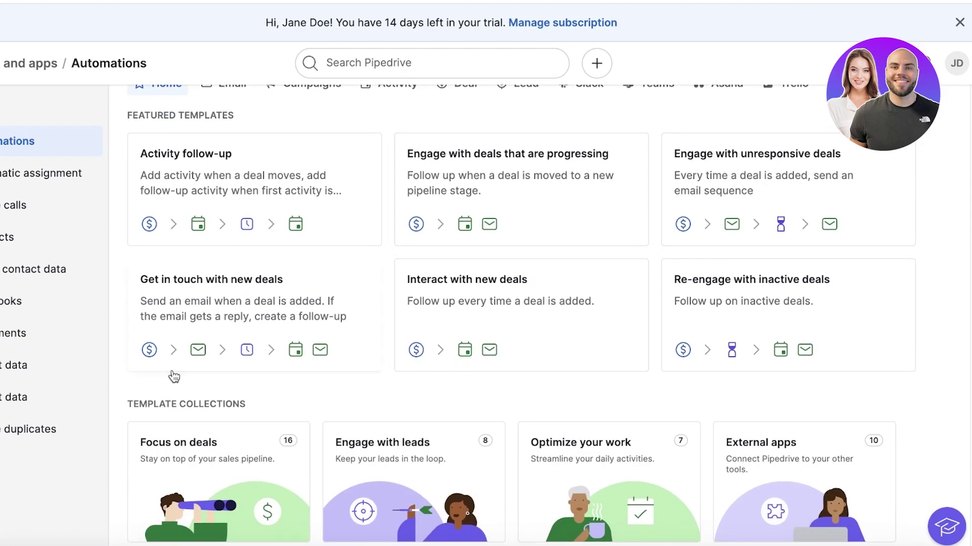
scroll(223, 253, up, 3)
click(463, 208)
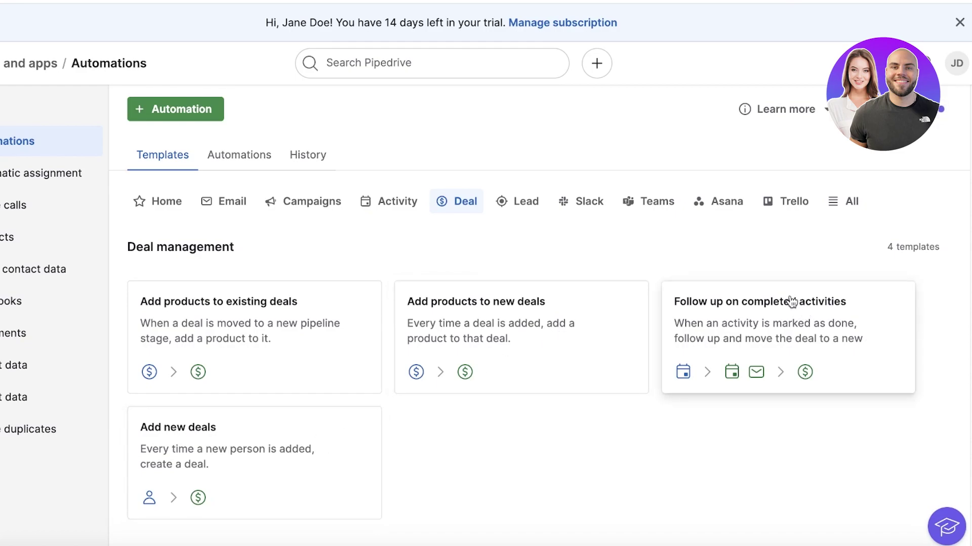
Open the 'Follow up on completed activities' template, try its follow-up actions, then close it.
click(748, 316)
click(540, 198)
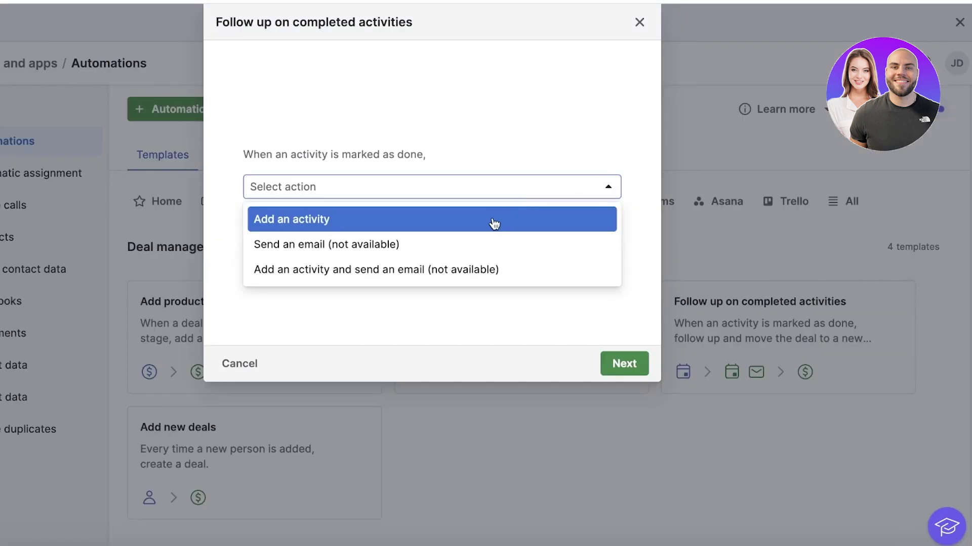
click(491, 222)
click(478, 194)
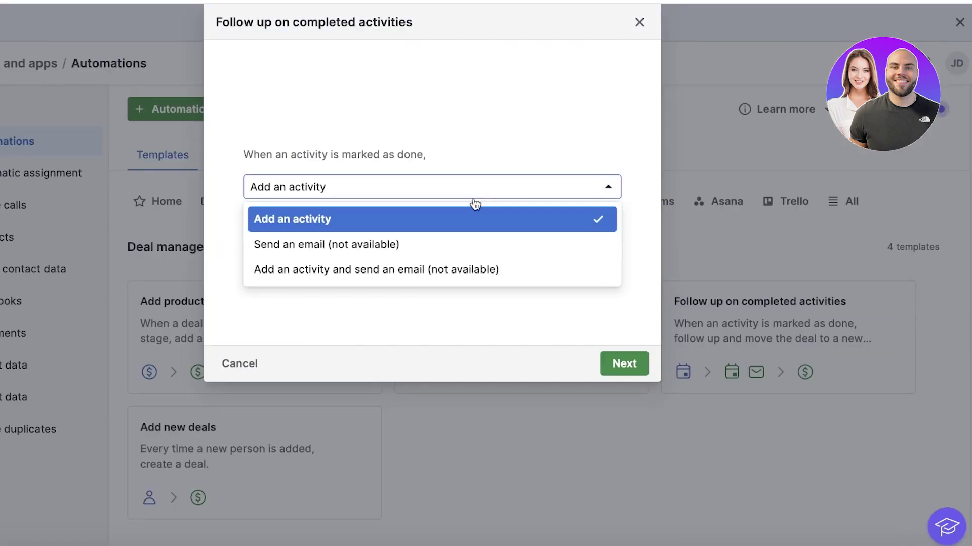
click(451, 244)
click(466, 187)
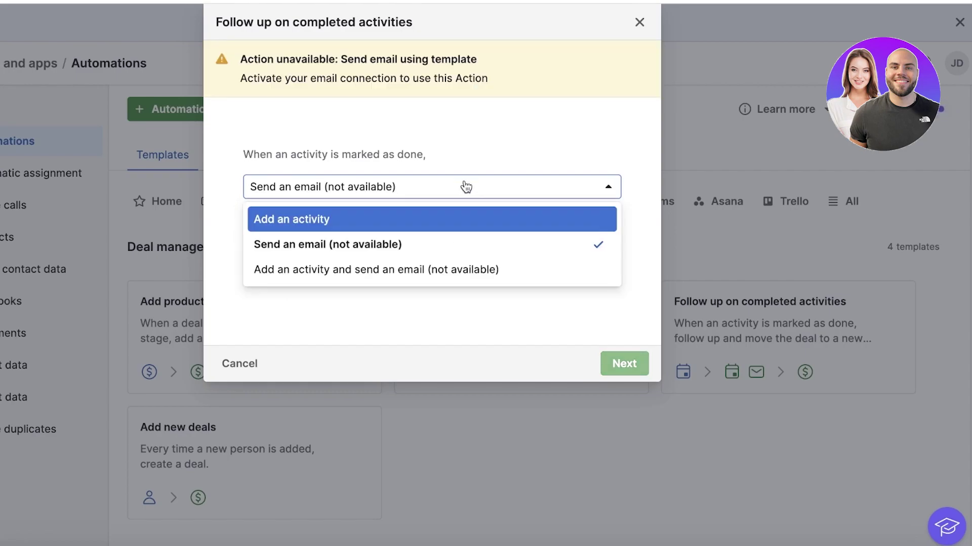
click(638, 24)
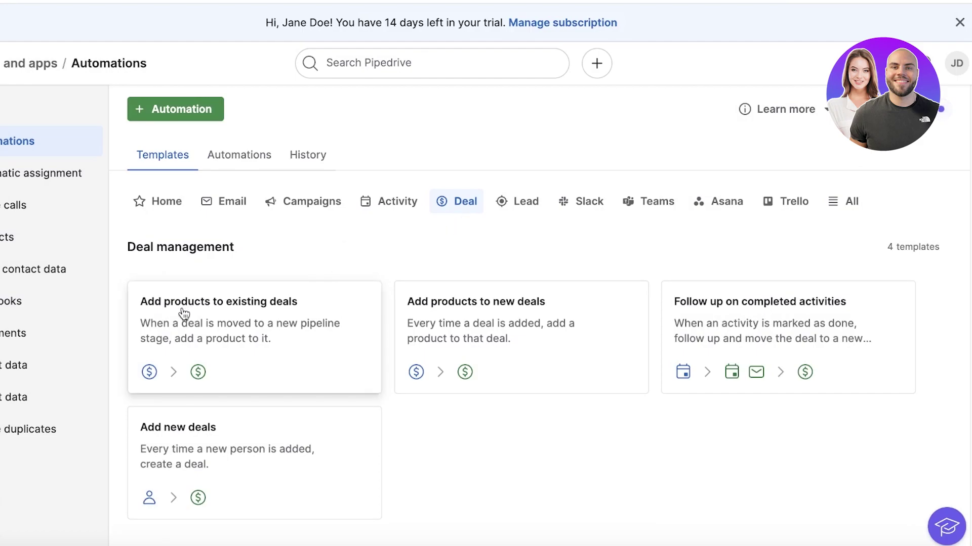
Return to the Deals pipeline board showing 'aaaa deal' in Contact Made.
click(61, 290)
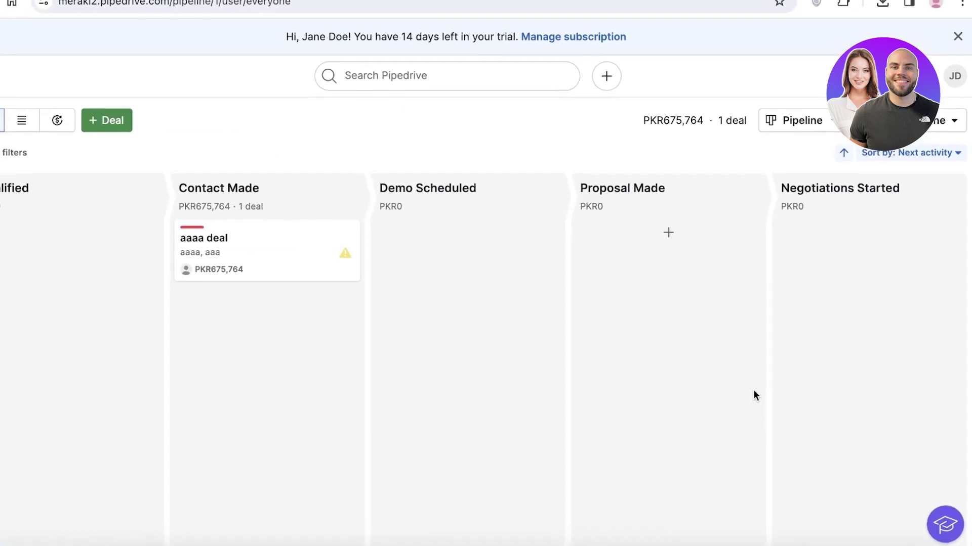